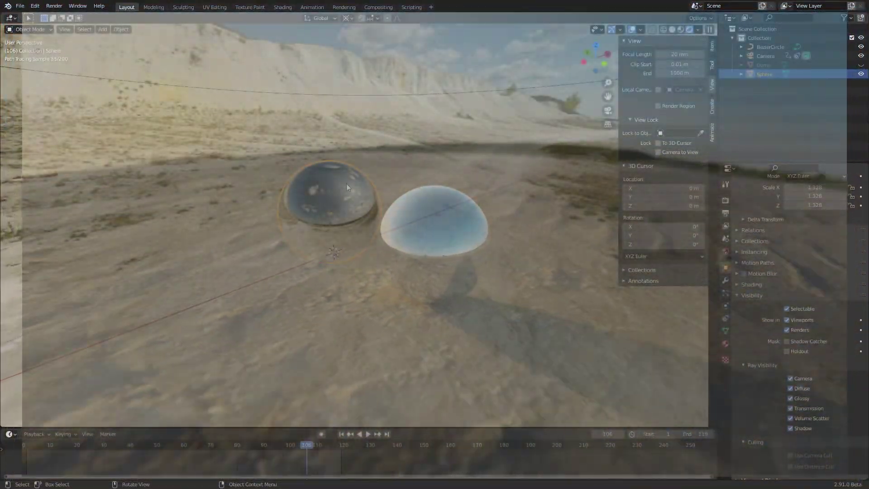
pyautogui.moveTo(344, 180)
pyautogui.mouseDown(button='middle')
pyautogui.moveTo(329, 230)
pyautogui.moveTo(305, 209)
pyautogui.moveTo(398, 141)
pyautogui.moveTo(408, 194)
pyautogui.moveTo(366, 229)
pyautogui.mouseUp(button='middle')
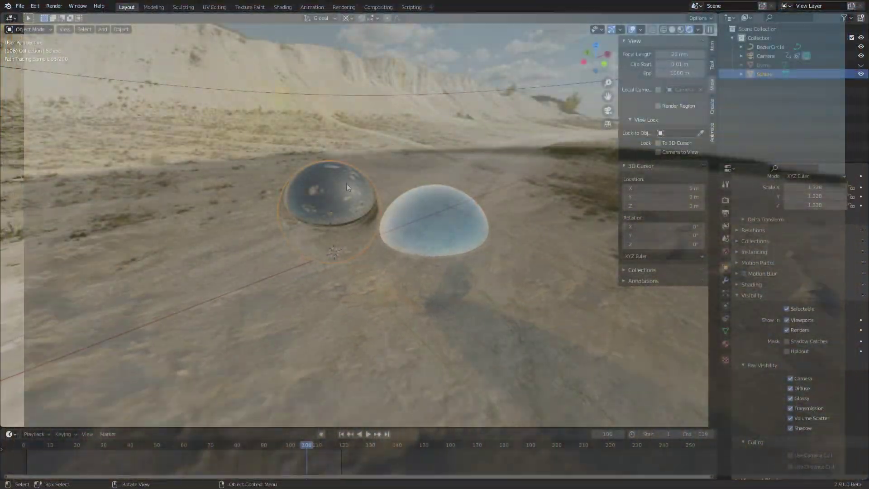
# Orbit around the finished mirror-sphere dome scene, then start a new General file.
pyautogui.moveTo(341, 186)
pyautogui.mouseDown(button='middle')
pyautogui.moveTo(329, 236)
pyautogui.moveTo(302, 185)
pyautogui.moveTo(358, 137)
pyautogui.moveTo(353, 192)
pyautogui.moveTo(490, 199)
pyautogui.moveTo(398, 217)
pyautogui.mouseUp(button='middle')
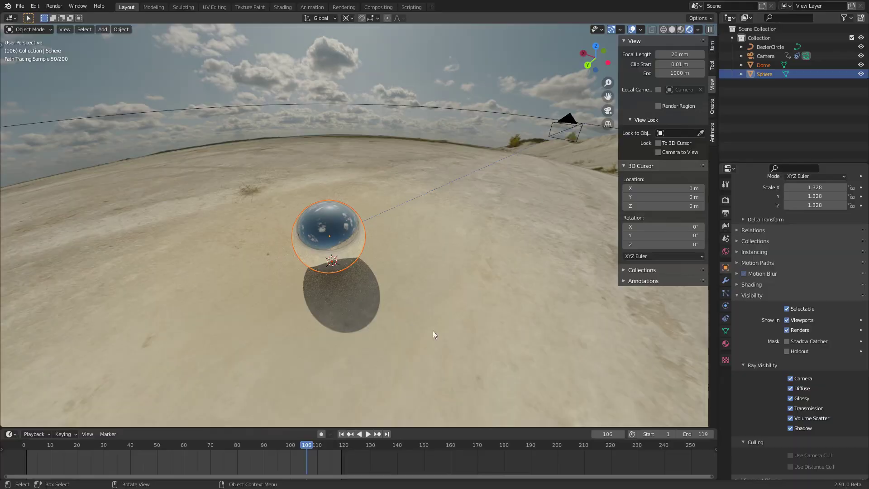
pyautogui.moveTo(331, 238); pyautogui.dragTo(344, 197, button='middle')
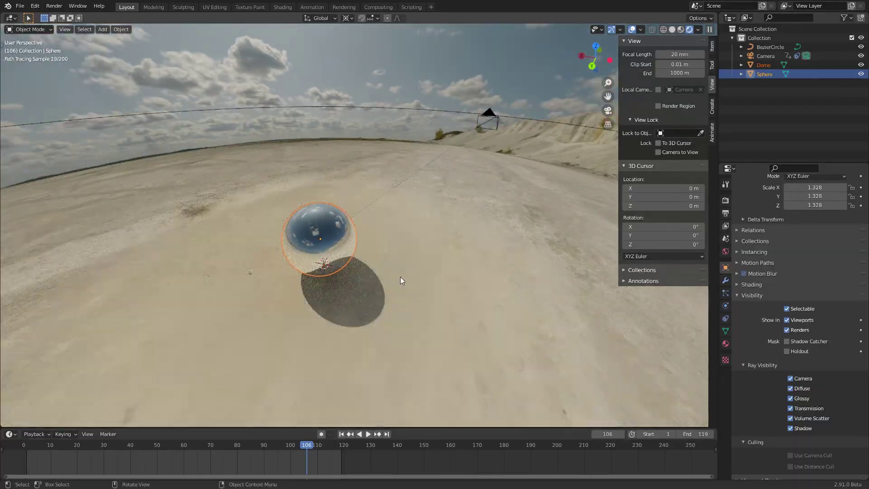
pyautogui.moveTo(375, 232)
pyautogui.mouseDown(button='middle')
pyautogui.moveTo(486, 235)
pyautogui.moveTo(494, 221)
pyautogui.mouseUp(button='middle')
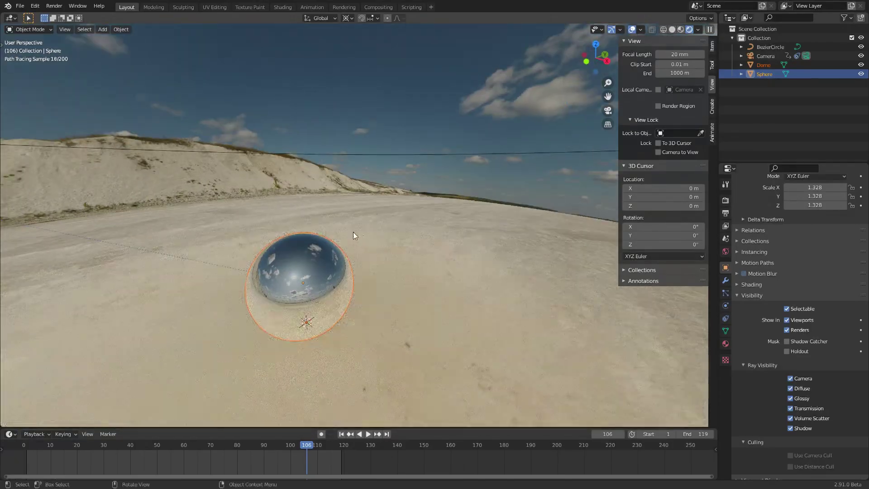
pyautogui.moveTo(325, 286)
pyautogui.mouseDown(button='middle')
pyautogui.moveTo(255, 288)
pyautogui.moveTo(368, 185)
pyautogui.mouseUp(button='middle')
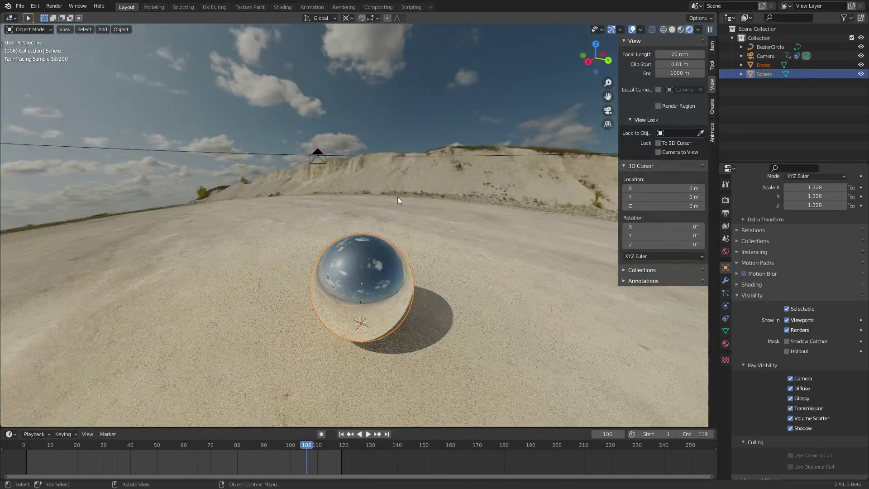
pyautogui.moveTo(403, 275)
pyautogui.mouseDown(button='middle')
pyautogui.moveTo(297, 259)
pyautogui.moveTo(466, 356)
pyautogui.mouseUp(button='middle')
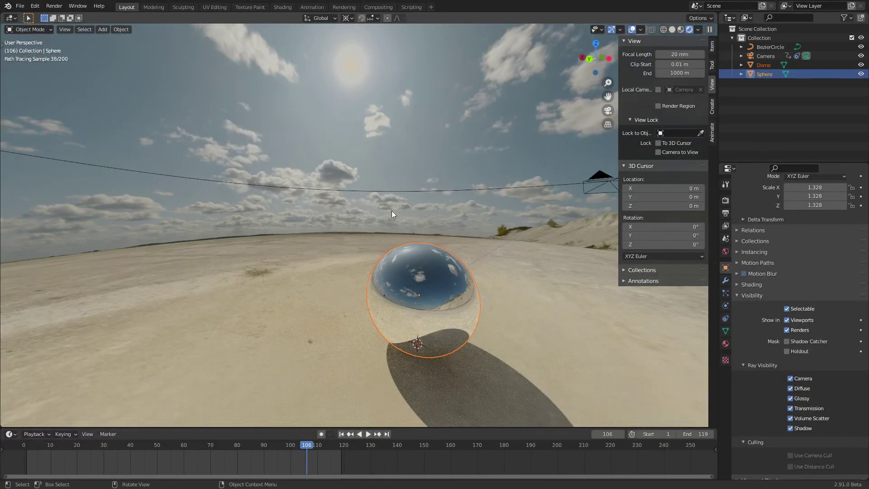
pyautogui.hotkey('ctrl', 'n')
pyautogui.click(319, 153)
# Discard the old scene's changes and delete the default light.
pyautogui.click(450, 261)
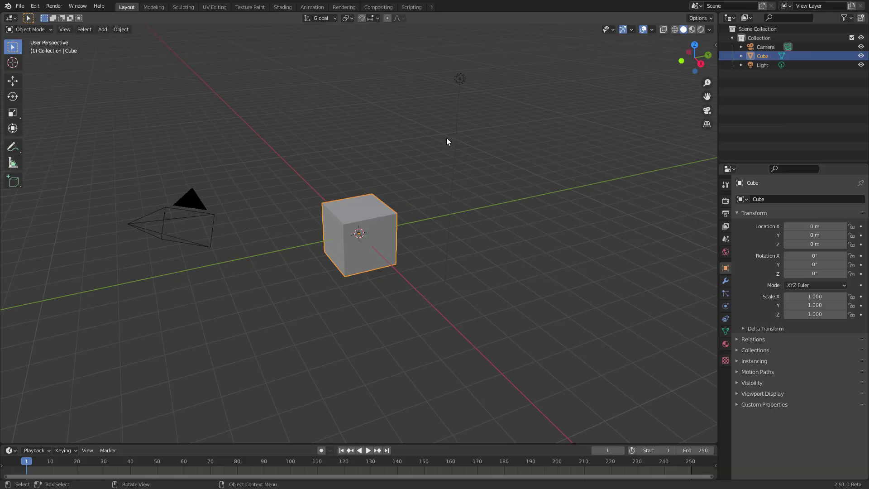
pyautogui.moveTo(447, 138); pyautogui.dragTo(512, 66)
pyautogui.press('x')
pyautogui.click(511, 64)
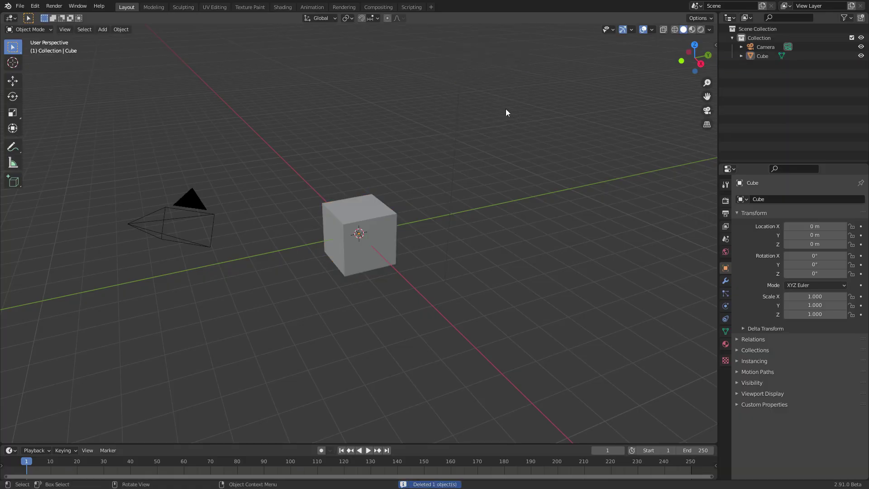
# Set the render engine to Cycles with the GPU Compute device.
pyautogui.click(725, 200)
pyautogui.click(794, 200)
pyautogui.click(804, 228)
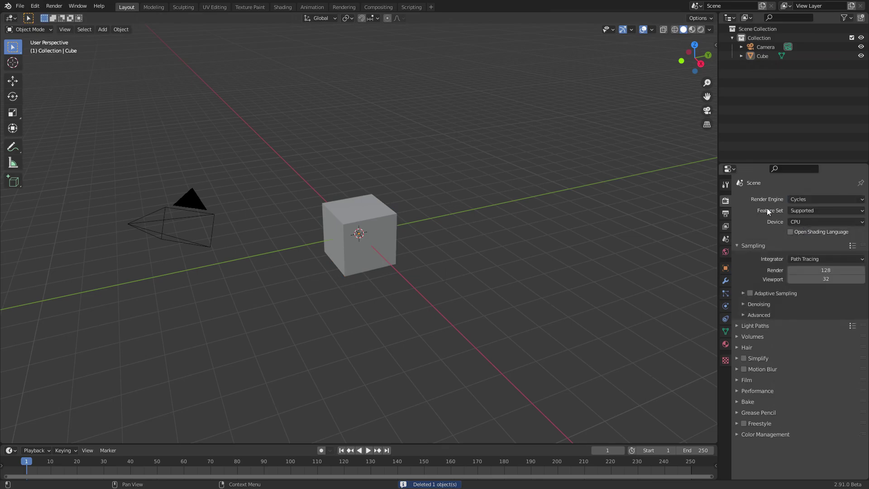
pyautogui.click(805, 224)
pyautogui.click(807, 242)
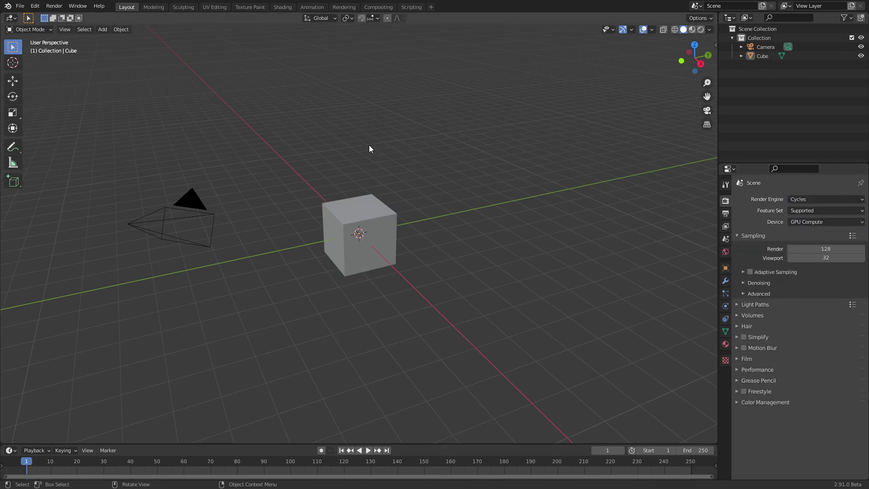
# Switch to the Shading workspace, edit World nodes, and turn on rendered viewport shading.
pyautogui.click(282, 7)
pyautogui.click(172, 284)
pyautogui.click(181, 306)
pyautogui.scroll(1, 374, 330)
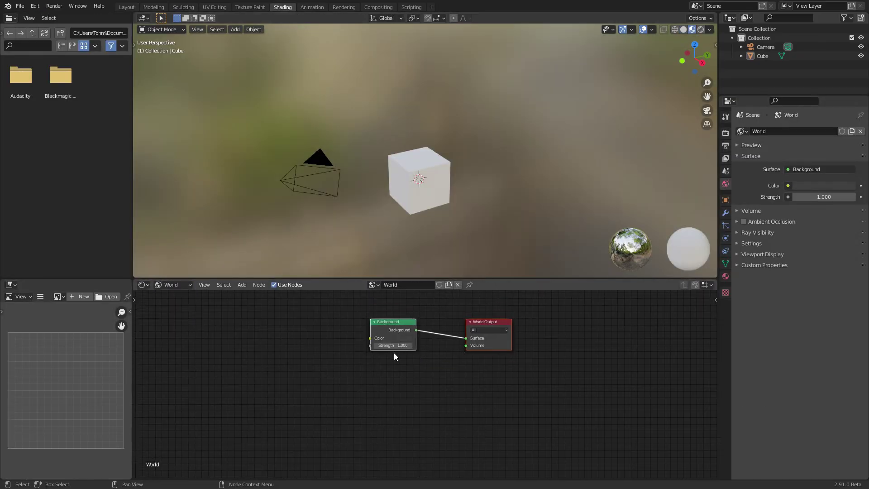
pyautogui.click(702, 29)
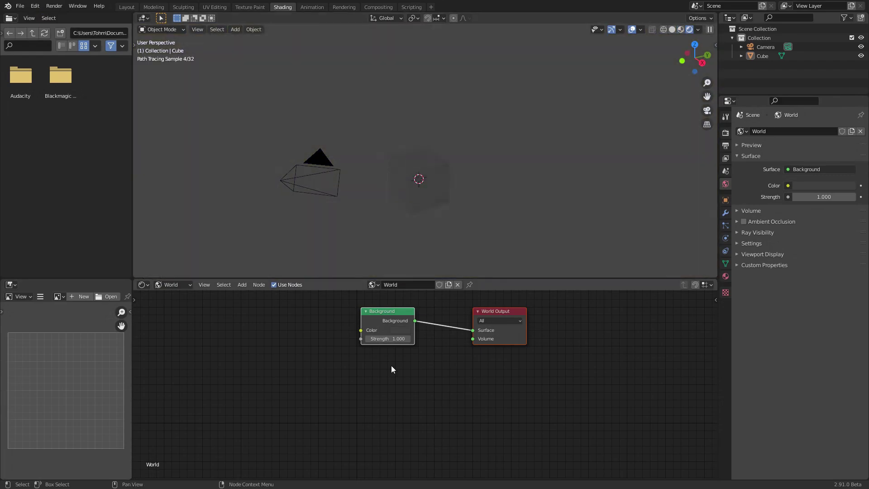
# Add an Environment Texture into the Background and load quarry_02_4k.hdr from the Desktop.
pyautogui.hotkey('shift', 'a')
pyautogui.click(324, 327)
pyautogui.write('env')
pyautogui.click(351, 343)
pyautogui.click(289, 333)
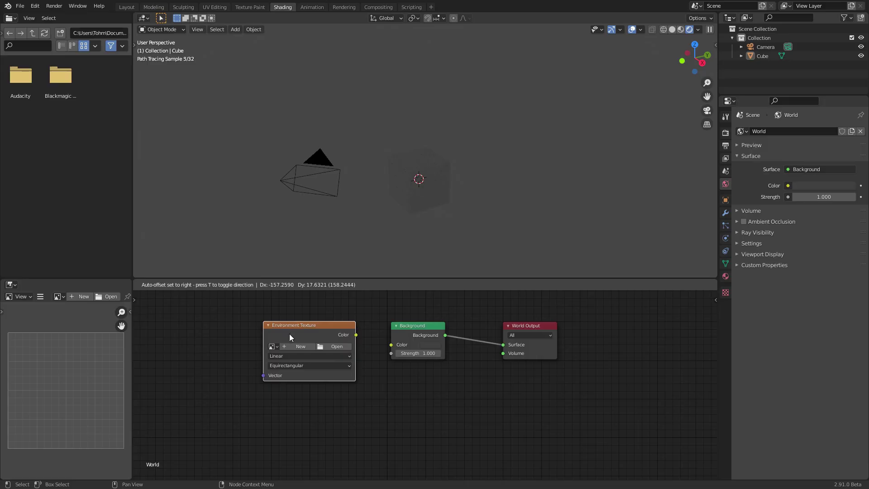
pyautogui.scroll(3, 419, 352)
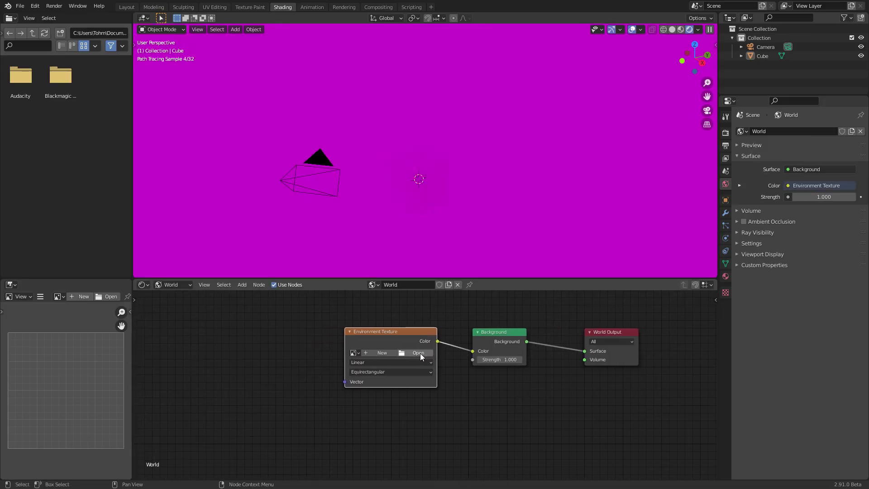
pyautogui.click(420, 349)
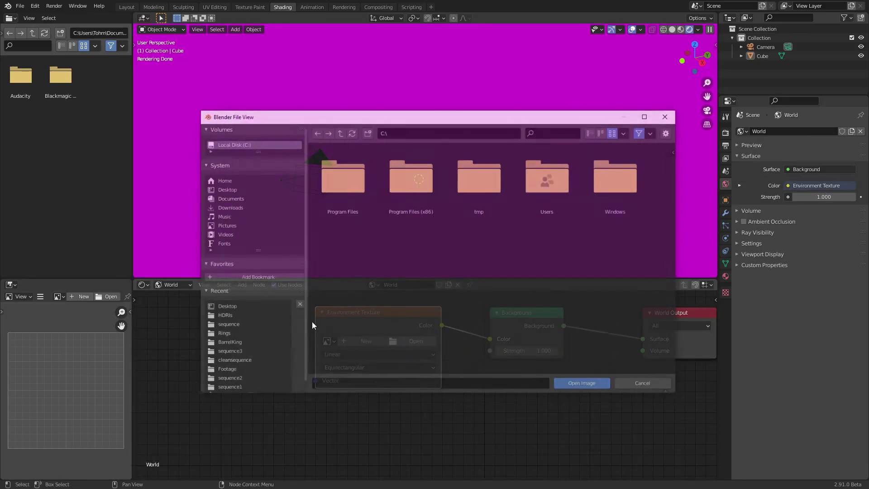
pyautogui.click(219, 188)
pyautogui.doubleClick(355, 322)
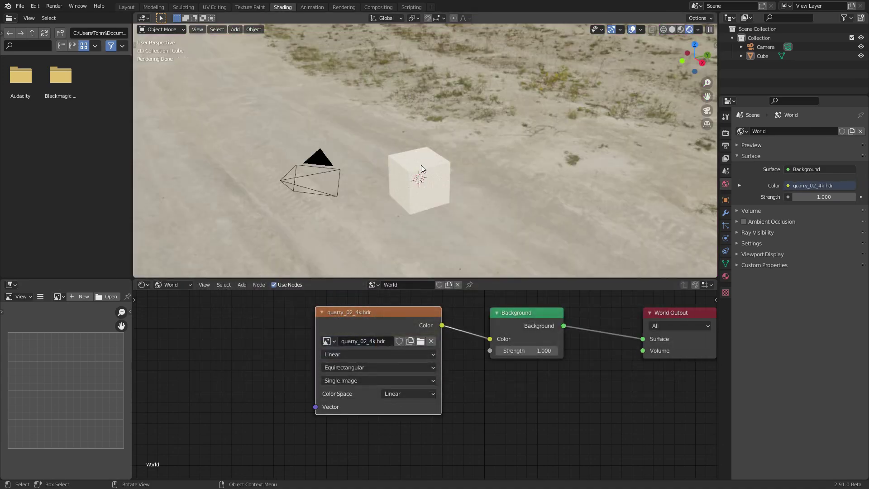
# Orbit around the cube to inspect the quarry slope, sky and sand.
pyautogui.moveTo(421, 165); pyautogui.dragTo(518, 144, button='middle')
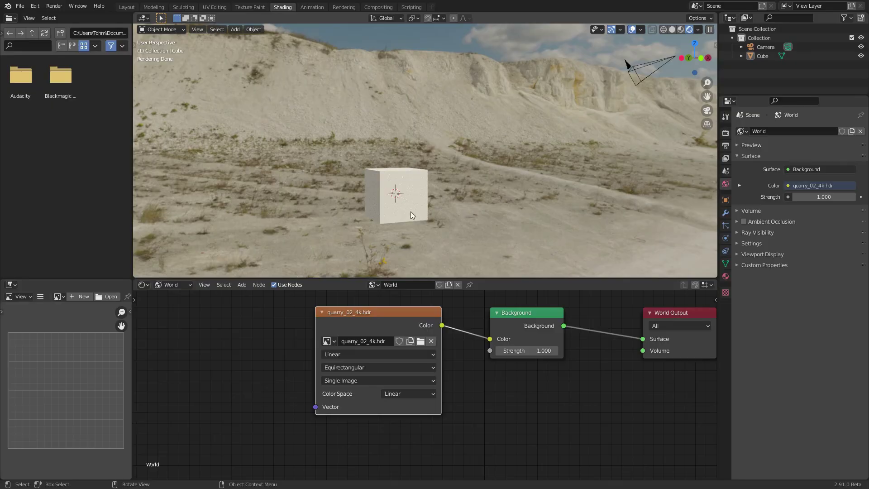
pyautogui.moveTo(409, 177); pyautogui.dragTo(578, 96, button='middle')
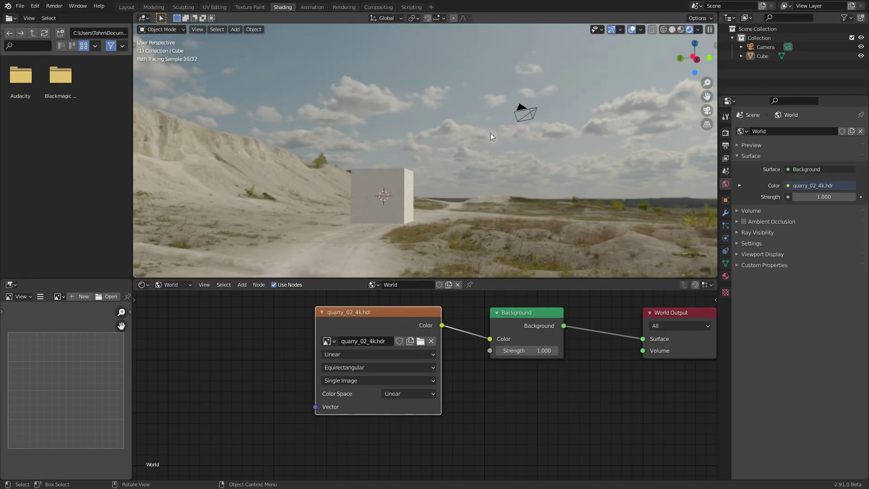
pyautogui.moveTo(465, 158); pyautogui.dragTo(457, 80, button='middle')
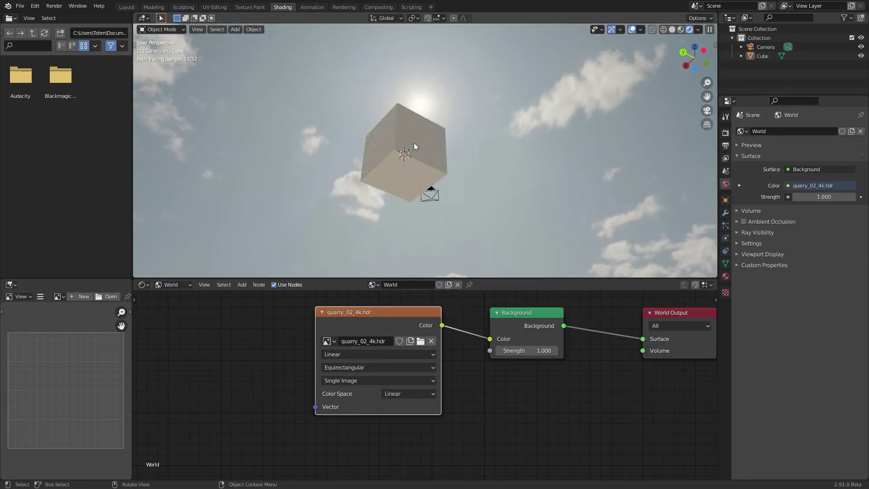
pyautogui.moveTo(412, 143); pyautogui.dragTo(264, 233, button='middle')
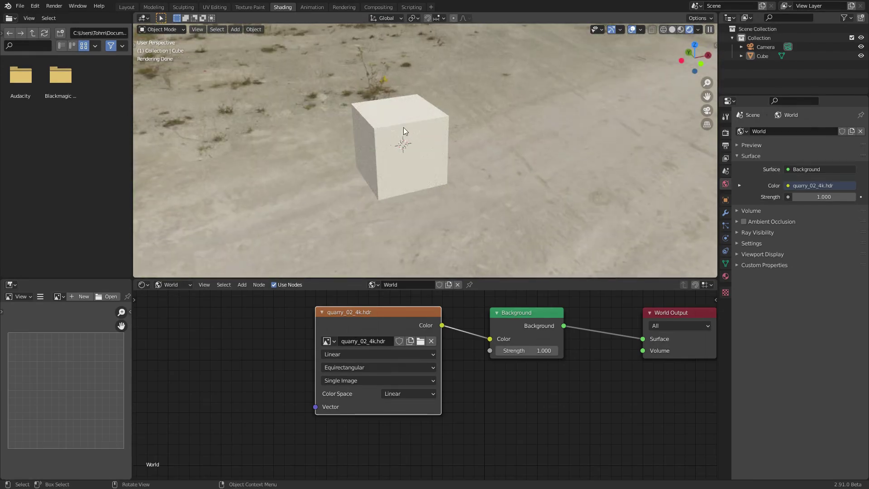
pyautogui.moveTo(413, 138); pyautogui.dragTo(484, 96, button='middle')
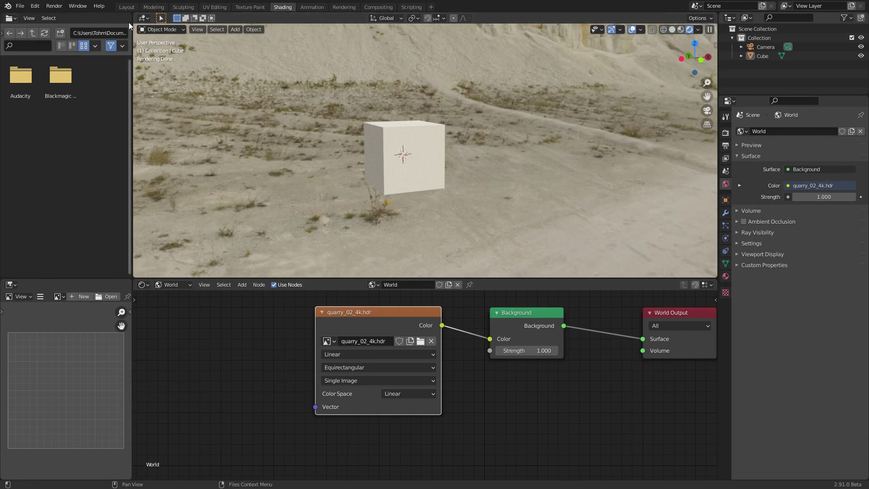
pyautogui.moveTo(490, 158)
pyautogui.mouseDown(button='middle')
pyautogui.moveTo(431, 150)
pyautogui.moveTo(486, 157)
pyautogui.moveTo(482, 151)
pyautogui.mouseUp(button='middle')
# Add a UV sphere with 100 segments and 100 rings.
pyautogui.hotkey('shift', 'a')
pyautogui.moveTo(401, 101)
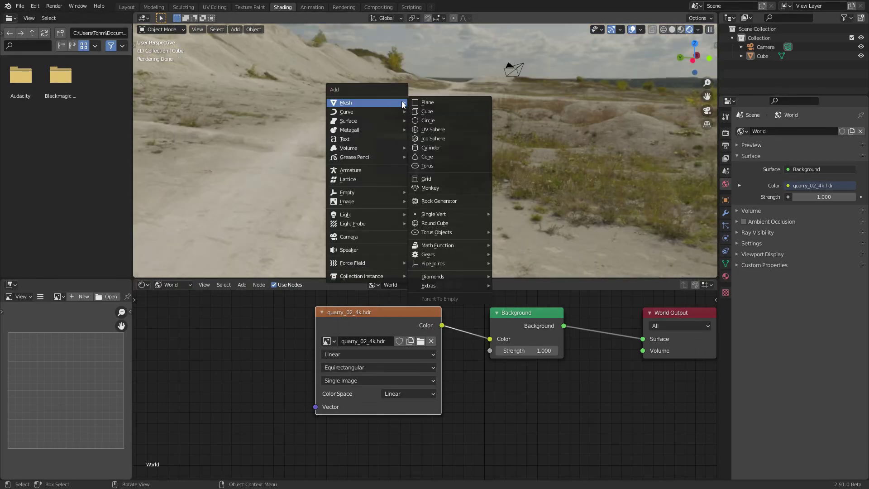
pyautogui.click(441, 131)
pyautogui.click(186, 272)
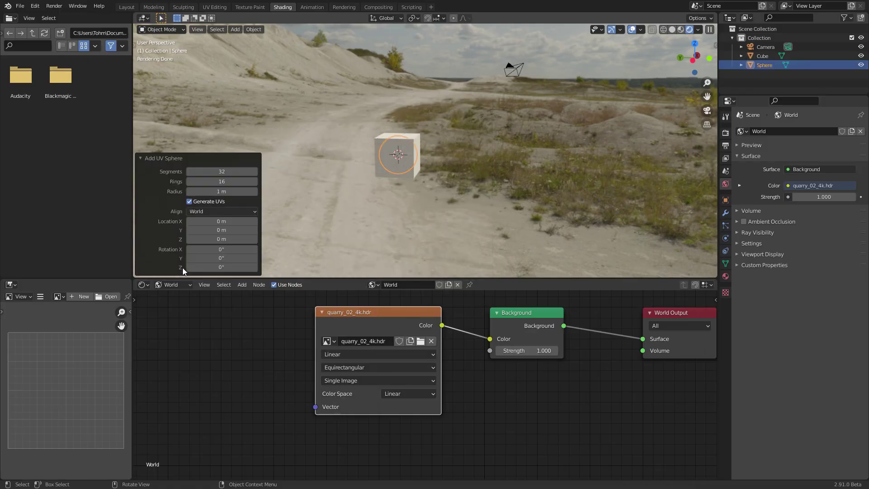
pyautogui.click(222, 171)
pyautogui.press('Return')
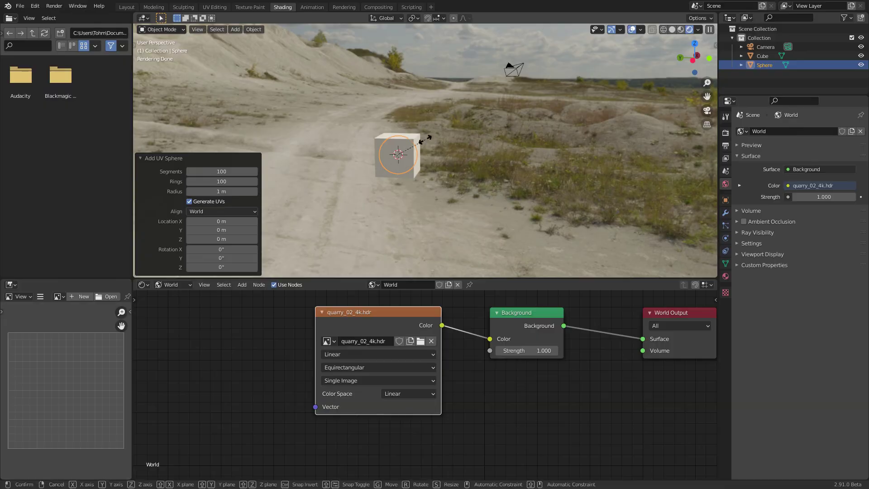
# Inspect the sphere's dense mesh in Edit Mode, then zoom around the scene.
pyautogui.press('Tab')
pyautogui.moveTo(404, 122); pyautogui.dragTo(405, 109, button='middle')
pyautogui.scroll(6, 406, 109)
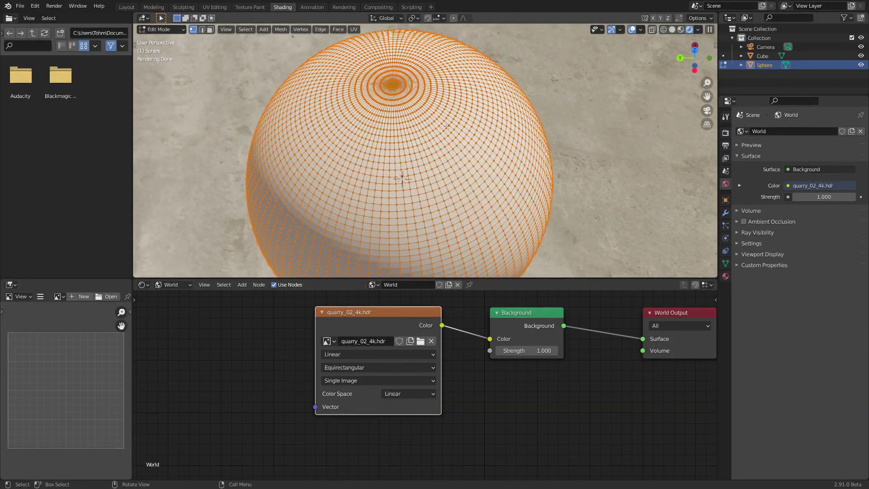
pyautogui.scroll(-3, 409, 116)
pyautogui.press('Tab')
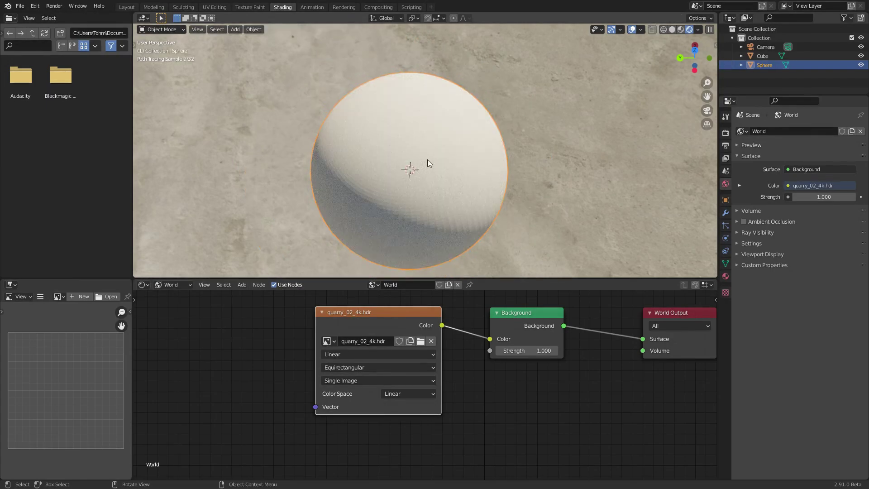
pyautogui.moveTo(432, 169); pyautogui.dragTo(433, 145, button='middle')
pyautogui.scroll(-4, 439, 139)
pyautogui.scroll(1, 454, 197)
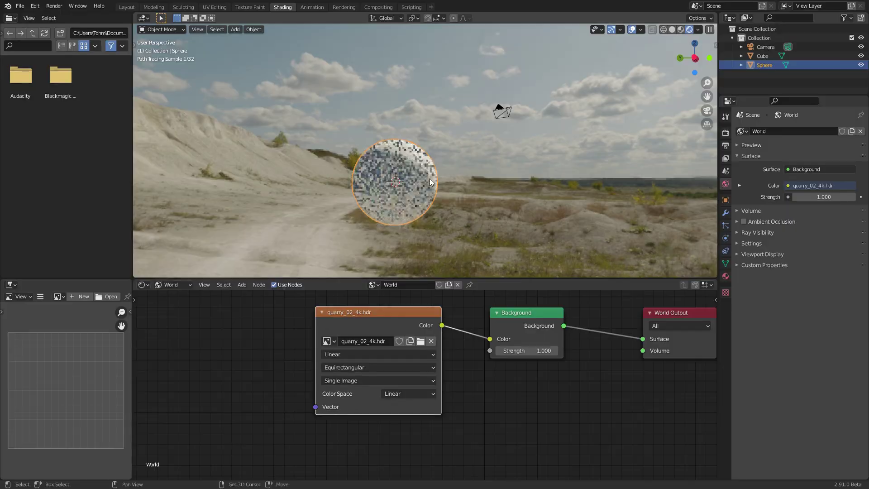
pyautogui.scroll(3, 428, 175)
# Scale the sphere up to about 5.2 and hide/unhide it to check.
pyautogui.press('s')
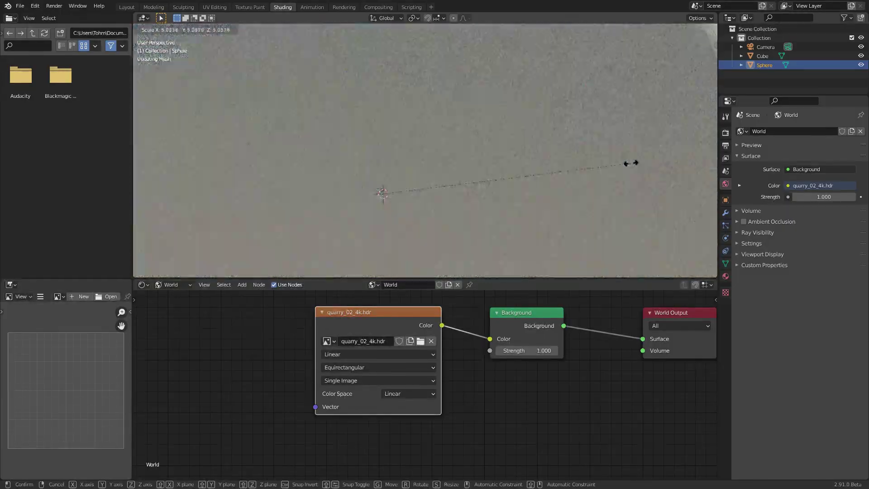
pyautogui.click(636, 164)
pyautogui.press('h')
pyautogui.scroll(2, 372, 197)
pyautogui.hotkey('alt', 'h')
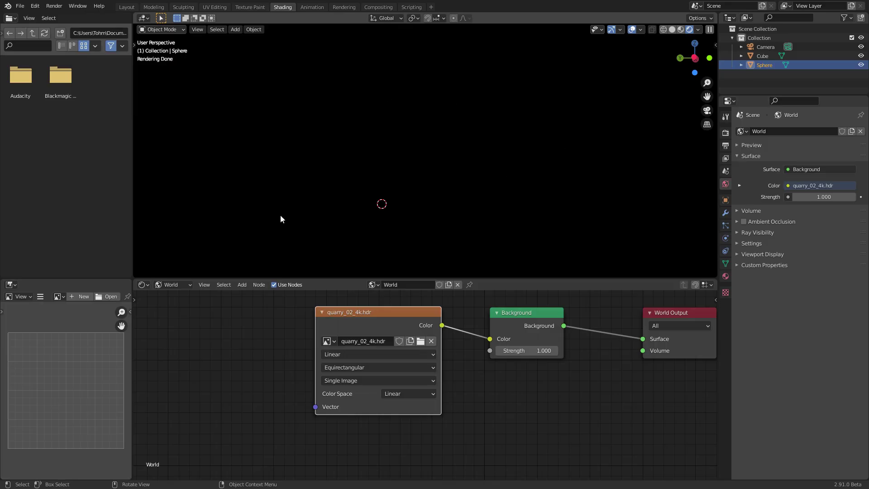
# Give the sphere a new material and delete its Principled BSDF node.
pyautogui.click(171, 284)
pyautogui.click(172, 295)
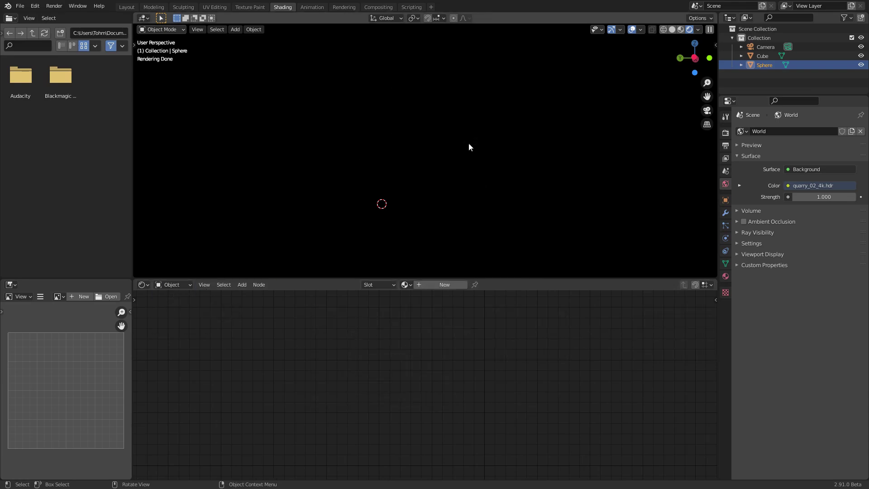
pyautogui.click(435, 284)
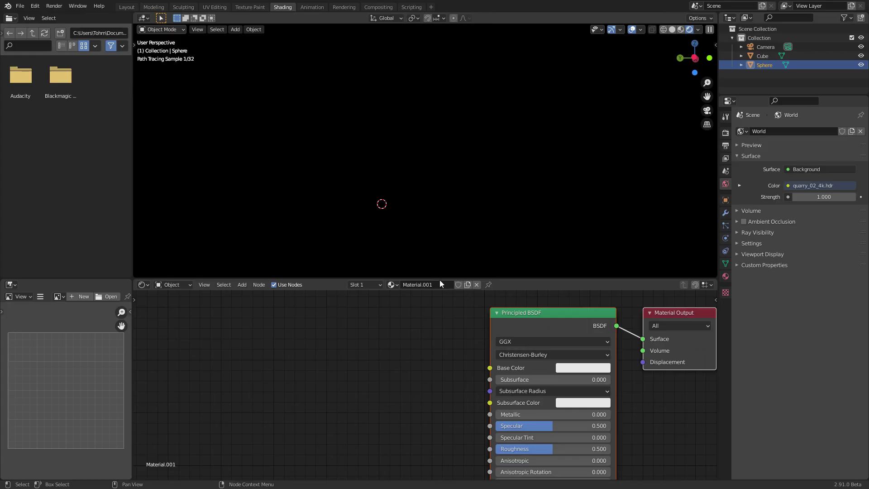
pyautogui.moveTo(431, 362); pyautogui.dragTo(539, 301)
pyautogui.press('x')
# Add an Image Texture node with its Color linked to the Surface output.
pyautogui.moveTo(509, 311); pyautogui.dragTo(427, 319, button='middle')
pyautogui.hotkey('shift', 'a')
pyautogui.click(427, 319)
pyautogui.scroll(-3, 481, 415)
pyautogui.click(498, 362)
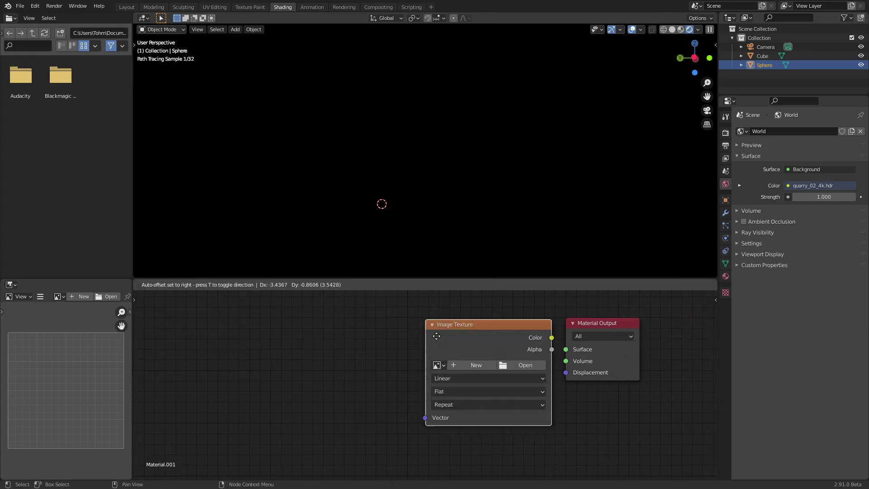
pyautogui.click(480, 348)
pyautogui.moveTo(488, 333); pyautogui.dragTo(567, 350)
# Load quarry_02_4k.hdr into the image node and view the textured sphere.
pyautogui.click(376, 360)
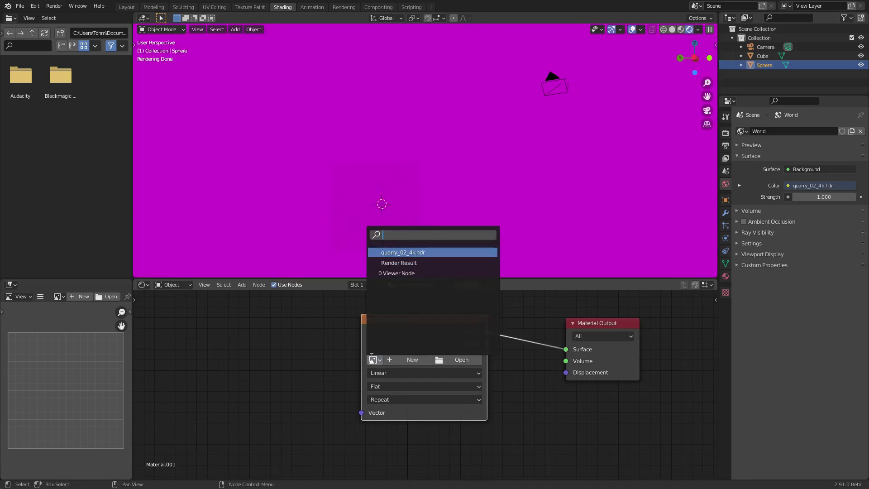
pyautogui.click(395, 253)
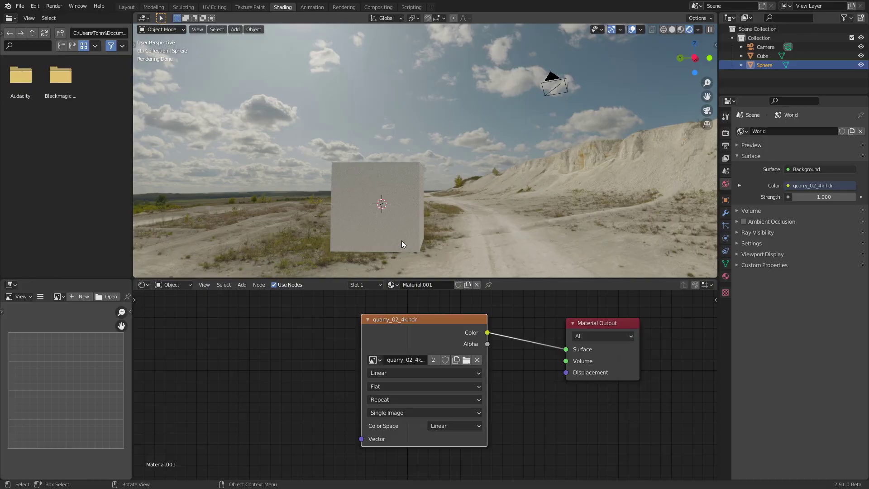
pyautogui.moveTo(395, 181); pyautogui.dragTo(379, 144, button='middle')
pyautogui.scroll(-1, 424, 142)
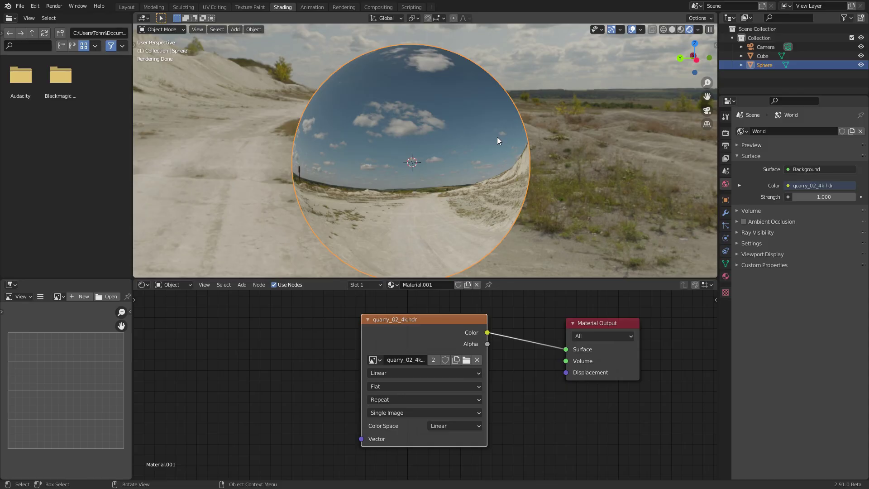
# In Edit Mode from a left orthographic view, mark the horizon edge loop as a seam.
pyautogui.press('Tab')
pyautogui.press('ctrl+KP_3')
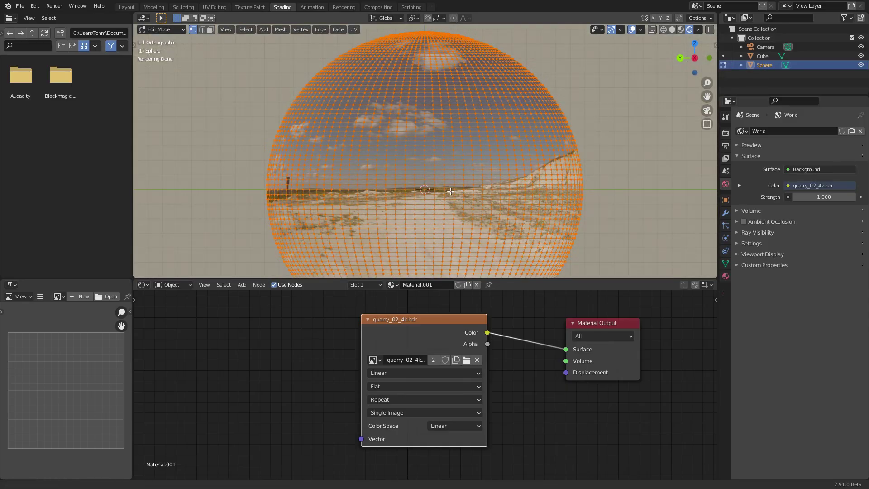
pyautogui.keyDown('shift'); pyautogui.moveTo(447, 237); pyautogui.dragTo(424, 178, button='middle'); pyautogui.keyUp('shift')
pyautogui.scroll(-1, 424, 178)
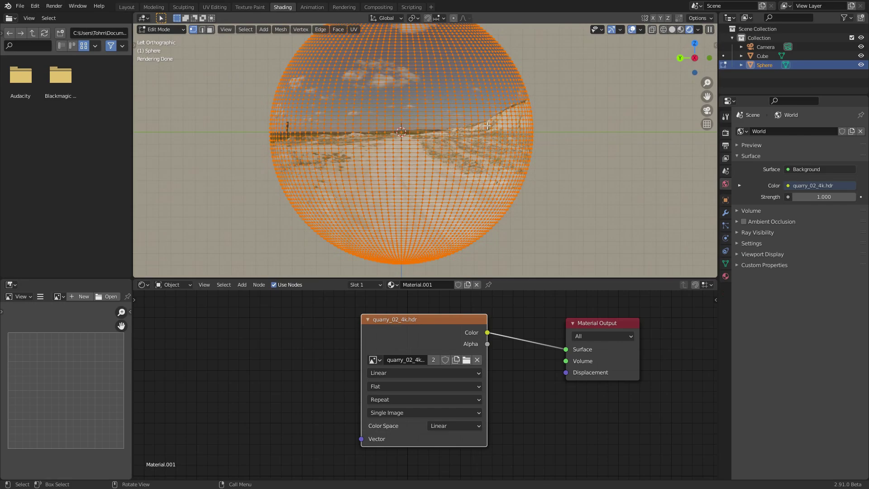
pyautogui.scroll(2, 424, 131)
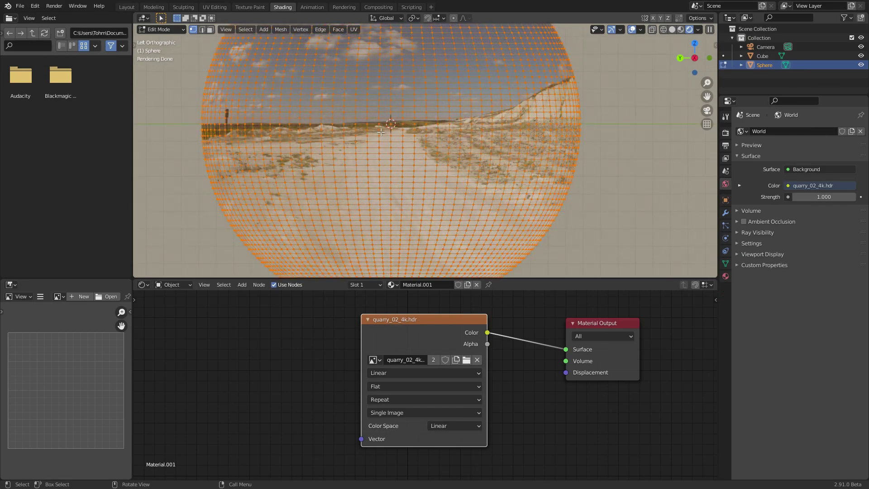
pyautogui.press('2')
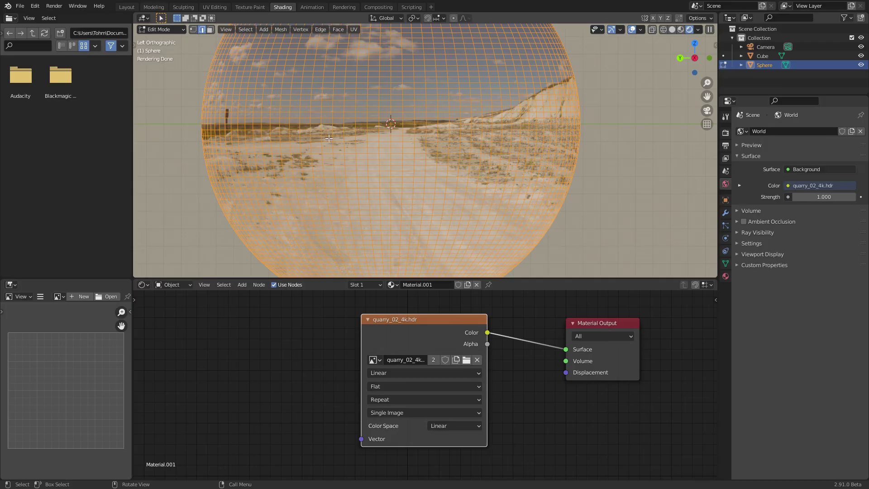
pyautogui.keyDown('alt'); pyautogui.click(307, 123); pyautogui.keyUp('alt')
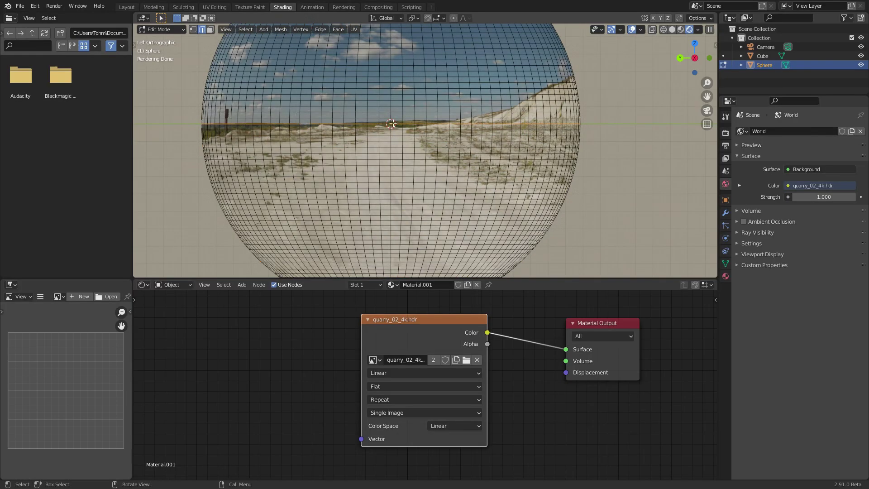
pyautogui.hotkey('ctrl', 'e')
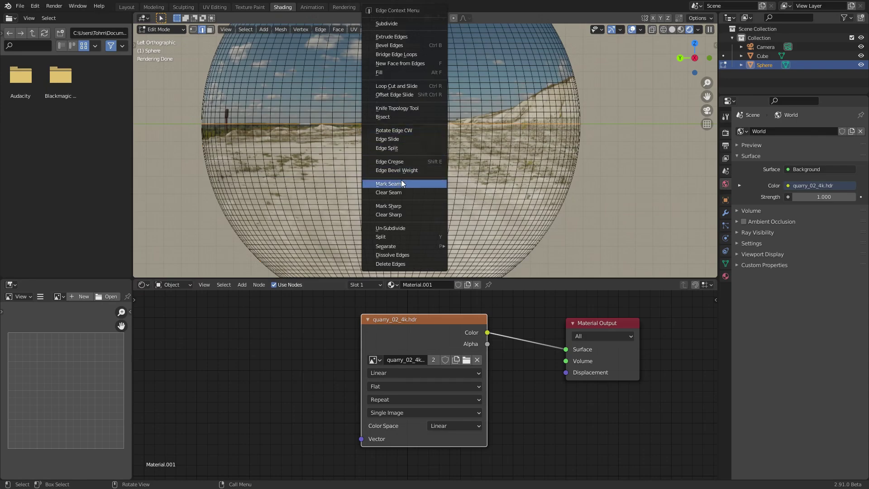
pyautogui.click(402, 180)
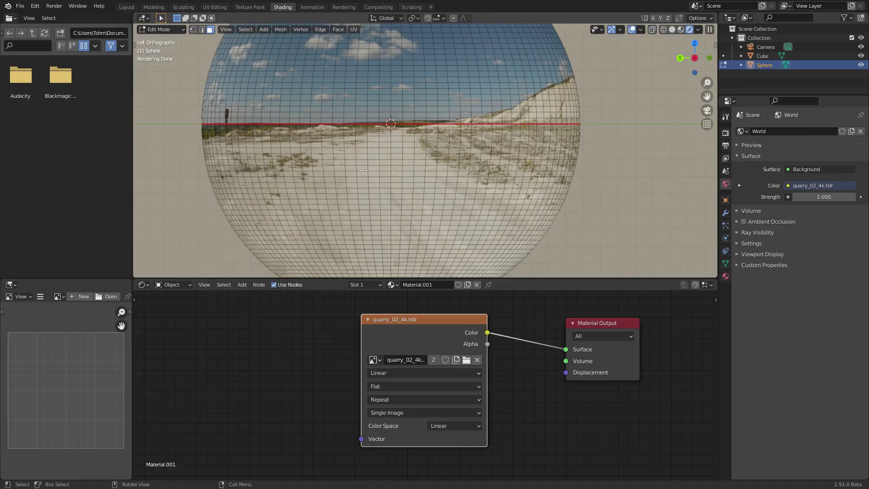
# Squash the sphere's lower half along Z to about 0.257 around the 3D cursor.
pyautogui.hotkey('ctrl', 'l')
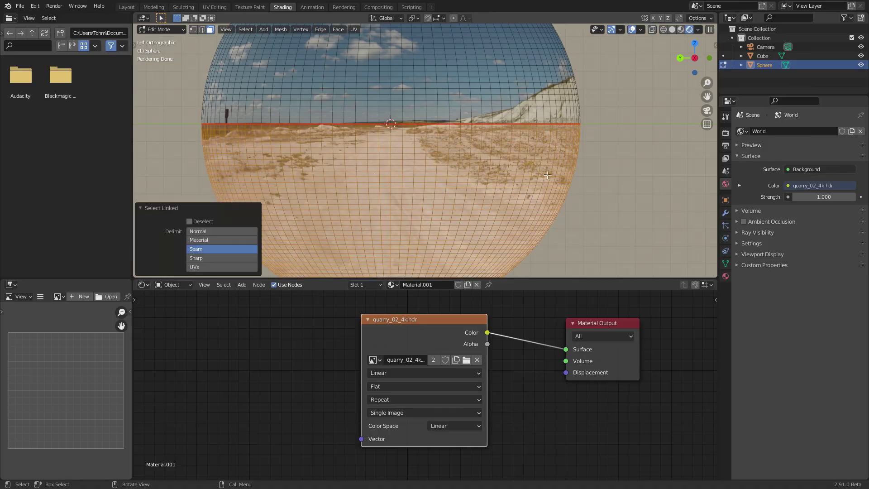
pyautogui.click(414, 18)
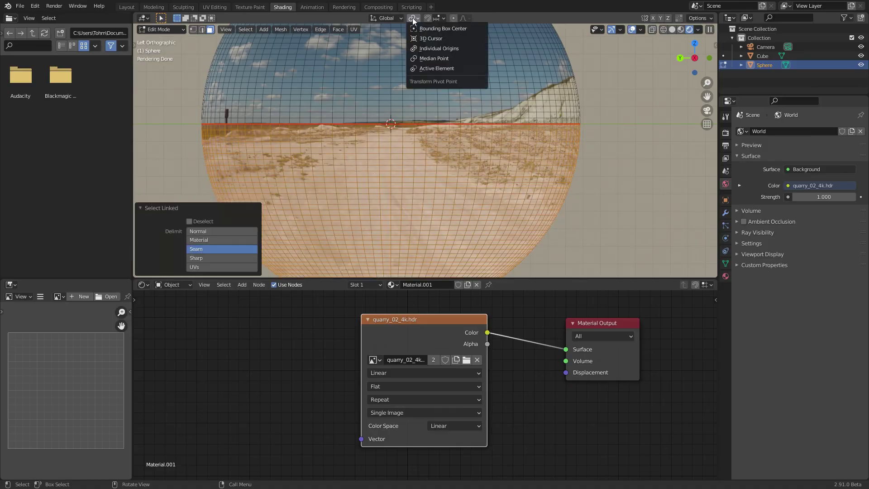
pyautogui.click(436, 39)
pyautogui.press('s')
pyautogui.press('z')
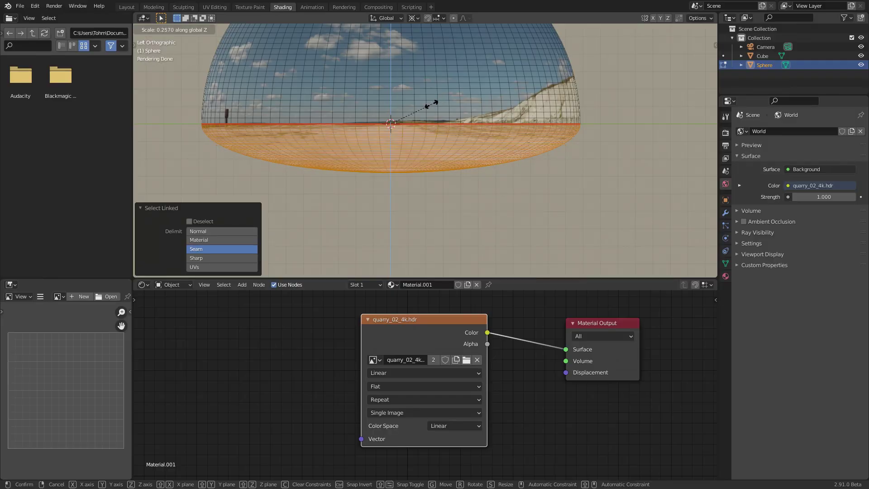
pyautogui.click(433, 105)
pyautogui.press('Tab')
pyautogui.moveTo(446, 121)
pyautogui.mouseDown(button='middle')
pyautogui.moveTo(447, 89)
pyautogui.moveTo(382, 146)
pyautogui.mouseUp(button='middle')
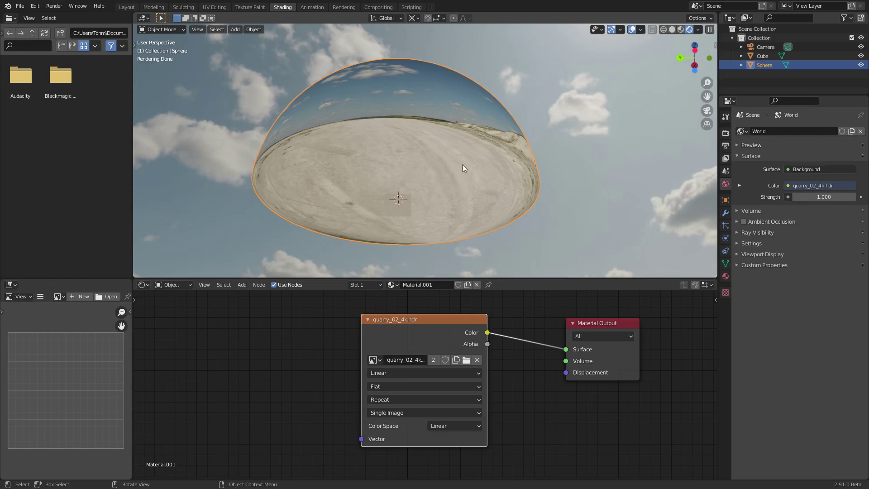
# Scale the dome up by 1.409.
pyautogui.click(707, 110)
pyautogui.moveTo(514, 128); pyautogui.dragTo(458, 121, button='middle')
pyautogui.scroll(-8, 454, 119)
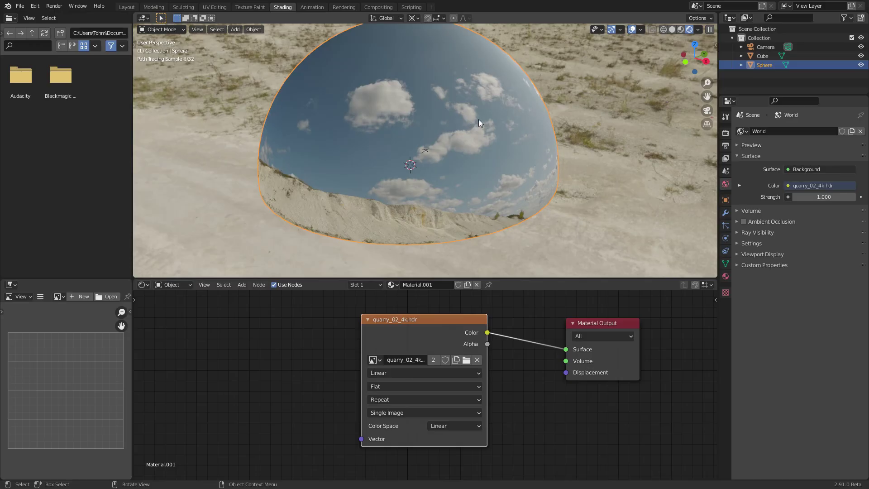
pyautogui.press('s')
pyautogui.click(526, 119)
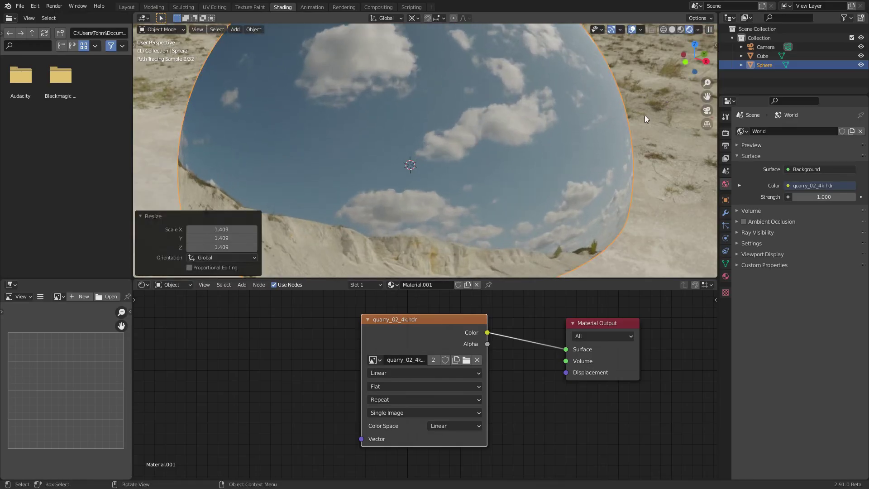
# Raise the cube 1 m along Z onto the quarry floor.
pyautogui.click(709, 110)
pyautogui.click(436, 130)
pyautogui.moveTo(433, 127); pyautogui.dragTo(454, 124, button='middle')
pyautogui.press('g')
pyautogui.press('z')
pyautogui.press('1')
pyautogui.press('Return')
pyautogui.moveTo(441, 121); pyautogui.dragTo(444, 168, button='middle')
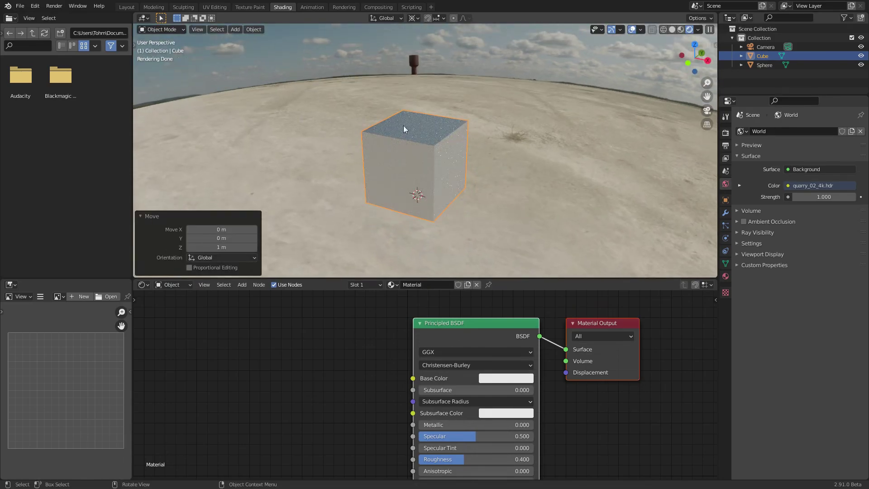
# In the sidebar's View tab, change the viewport focal length to 32.4 mm.
pyautogui.hotkey('ctrl', 'space')
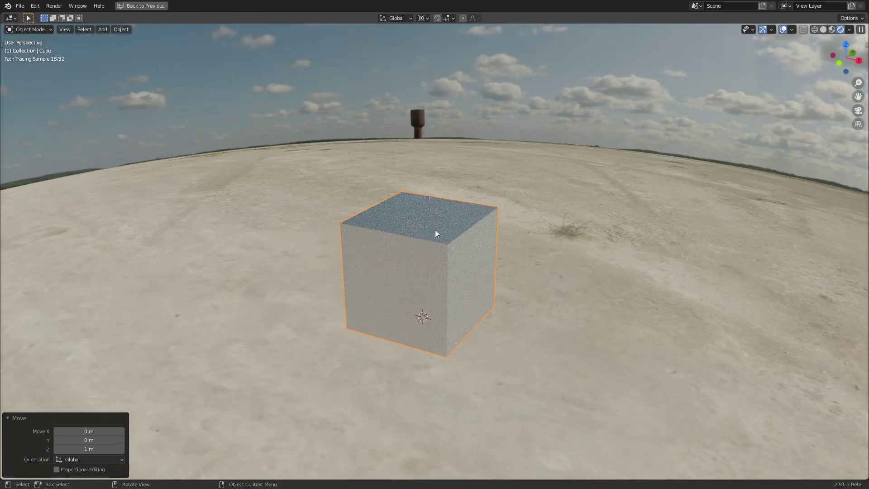
pyautogui.moveTo(437, 232)
pyautogui.mouseDown(button='middle')
pyautogui.moveTo(540, 228)
pyautogui.moveTo(457, 221)
pyautogui.moveTo(430, 235)
pyautogui.mouseUp(button='middle')
pyautogui.hotkey('ctrl', 'space')
pyautogui.press('n')
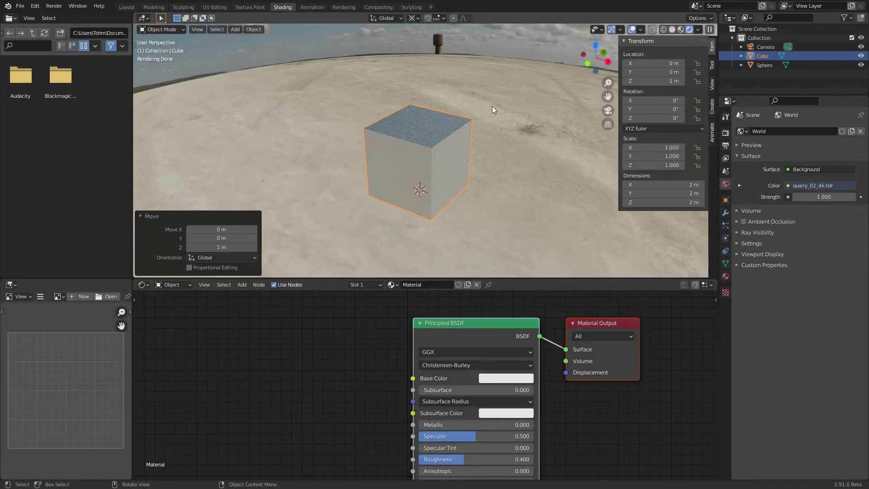
pyautogui.click(713, 85)
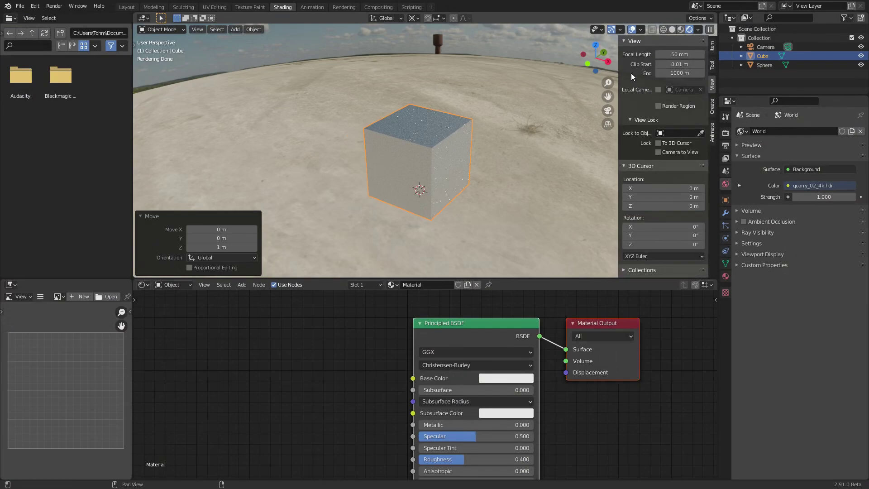
pyautogui.press('n')
pyautogui.press('n')
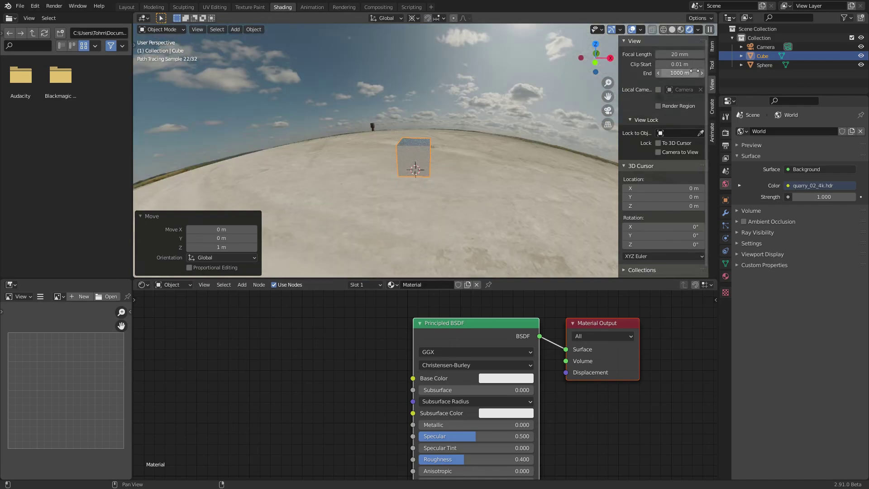
pyautogui.click(713, 85)
pyautogui.moveTo(429, 164); pyautogui.dragTo(411, 148, button='middle')
pyautogui.moveTo(680, 54); pyautogui.dragTo(712, 55)
# Redo the cube's 1 m raise along Z after an undo.
pyautogui.hotkey('ctrl', 'z')
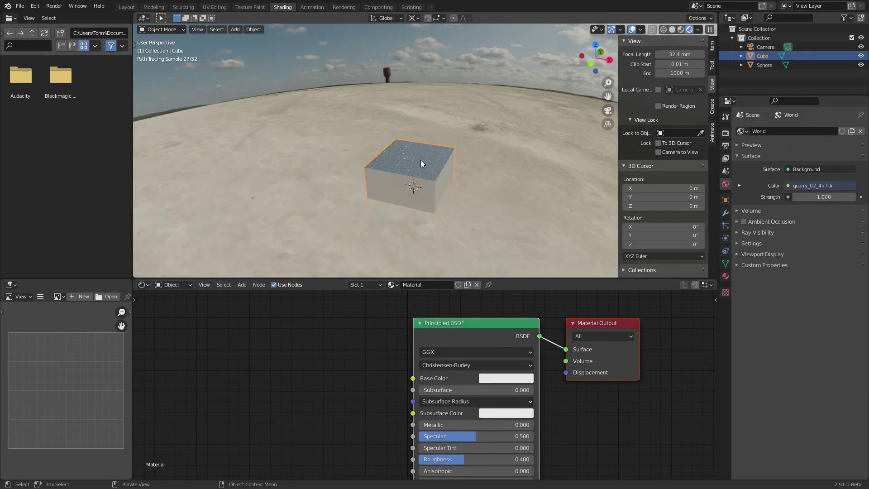
pyautogui.press('g')
pyautogui.press('z')
pyautogui.press('1')
pyautogui.press('Return')
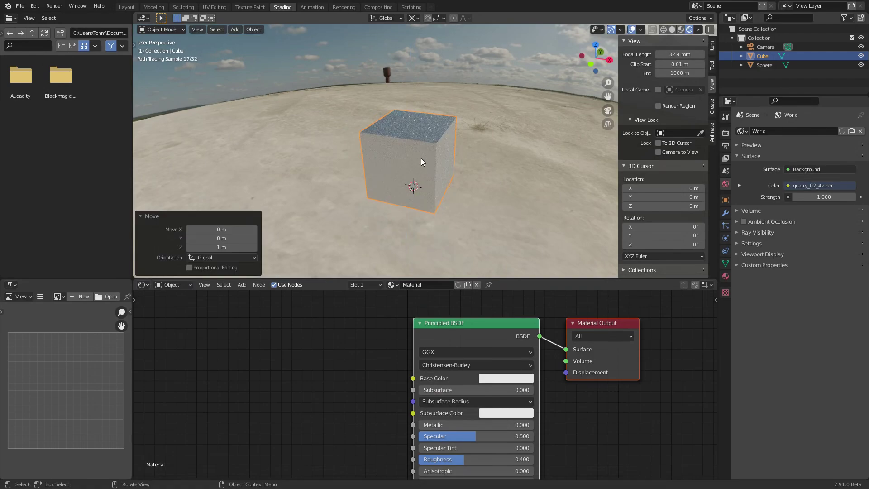
# Set the viewport focal length to 20 mm.
pyautogui.click(680, 54)
pyautogui.write('20')
pyautogui.press('Return')
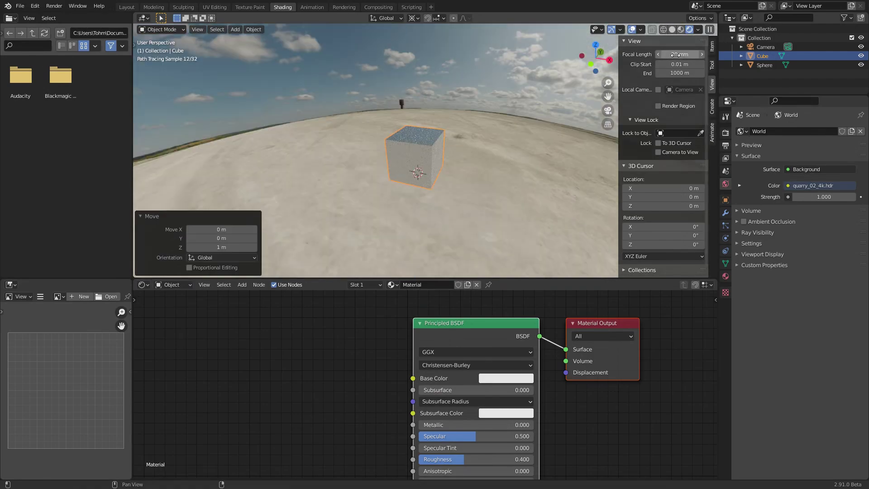
pyautogui.moveTo(415, 150)
pyautogui.mouseDown(button='middle')
pyautogui.moveTo(439, 148)
pyautogui.moveTo(327, 136)
pyautogui.mouseUp(button='middle')
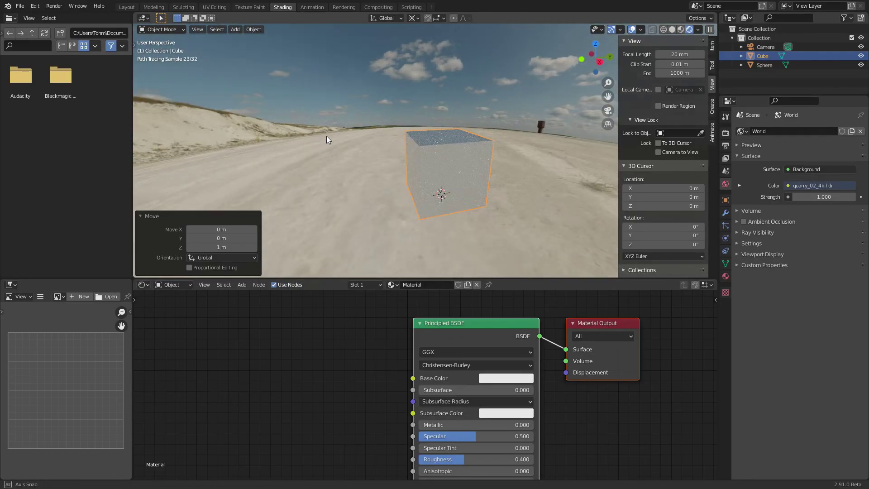
# Select the dome sphere and hide/unhide it to compare the backgrounds.
pyautogui.moveTo(428, 129); pyautogui.dragTo(426, 133, button='middle')
pyautogui.moveTo(356, 132); pyautogui.dragTo(391, 124, button='middle')
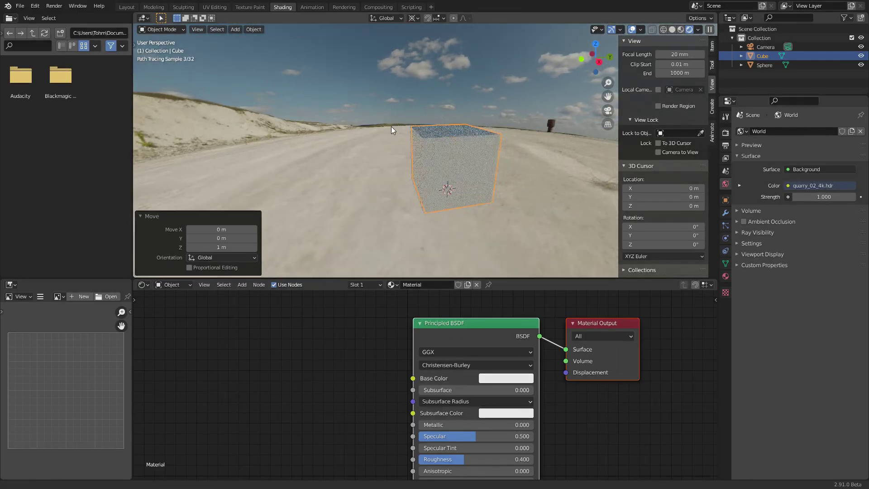
pyautogui.click(401, 91)
pyautogui.press('h')
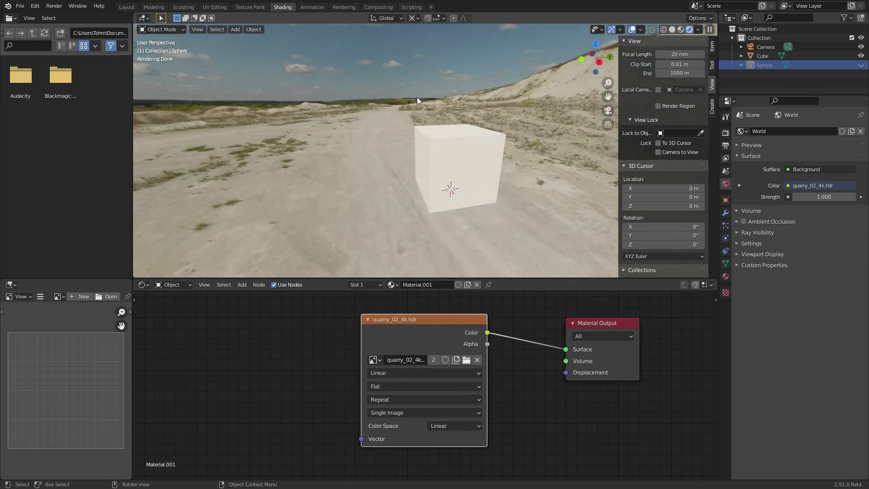
pyautogui.hotkey('alt', 'h')
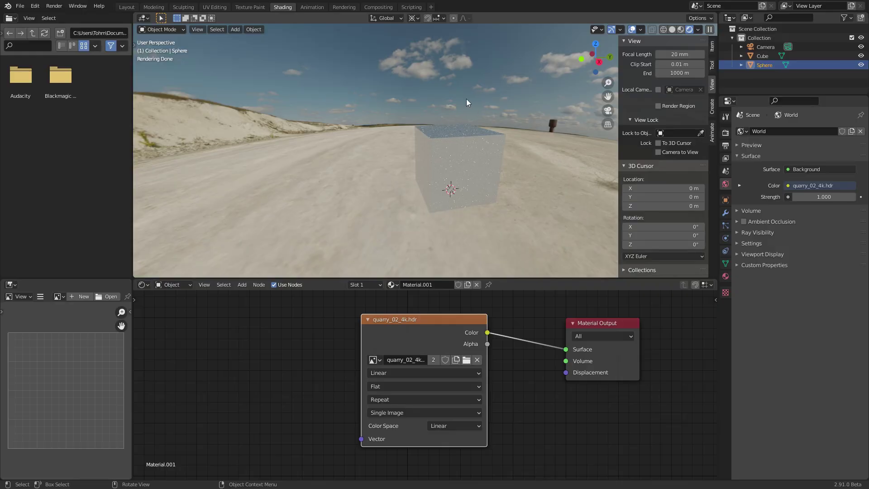
pyautogui.moveTo(433, 118); pyautogui.dragTo(433, 98, button='middle')
pyautogui.press('h')
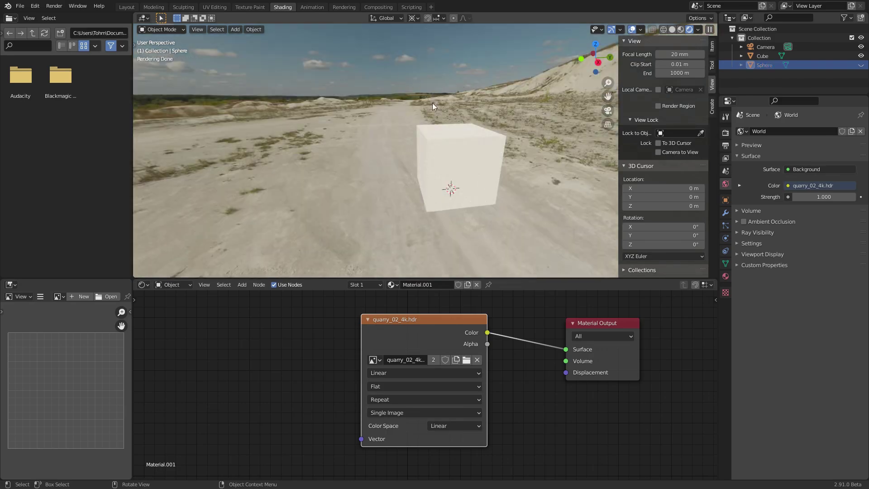
pyautogui.hotkey('alt', 'h')
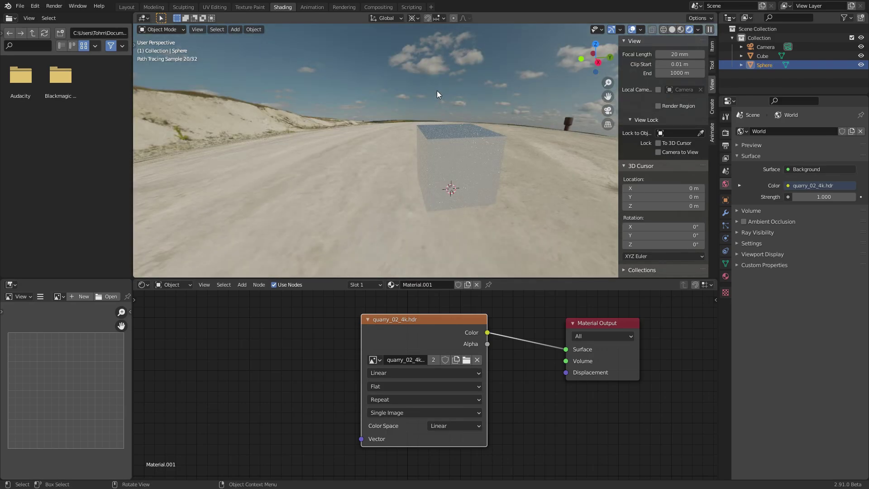
# Rotate the dome 165° about Z, comparing with undo/redo and hiding.
pyautogui.press('r')
pyautogui.press('z')
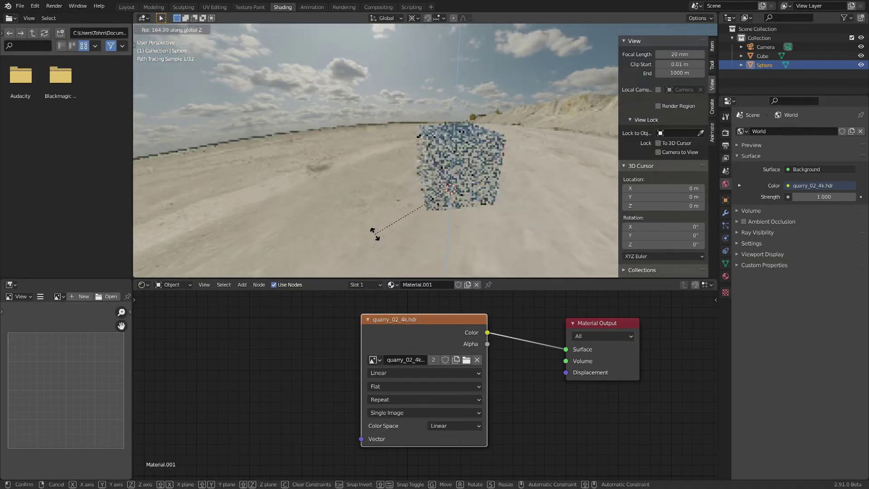
pyautogui.click(373, 225)
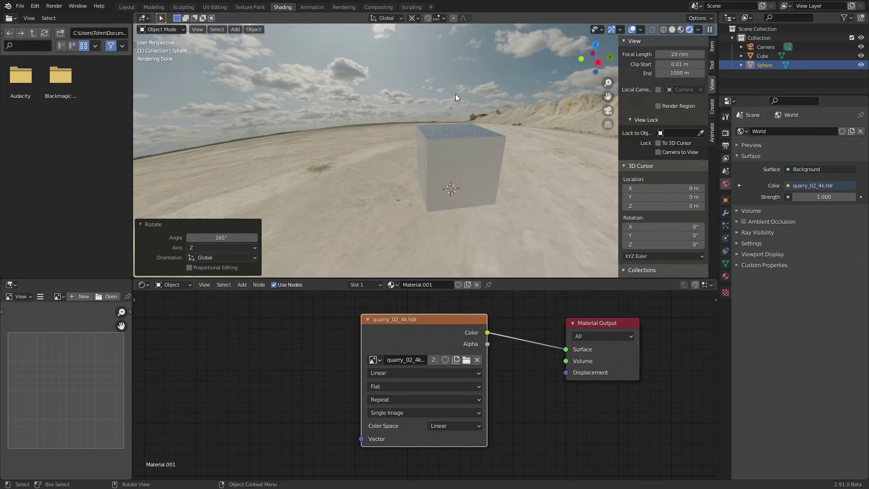
pyautogui.hotkey('ctrl', 'z')
pyautogui.hotkey('ctrl', 'shift', 'z')
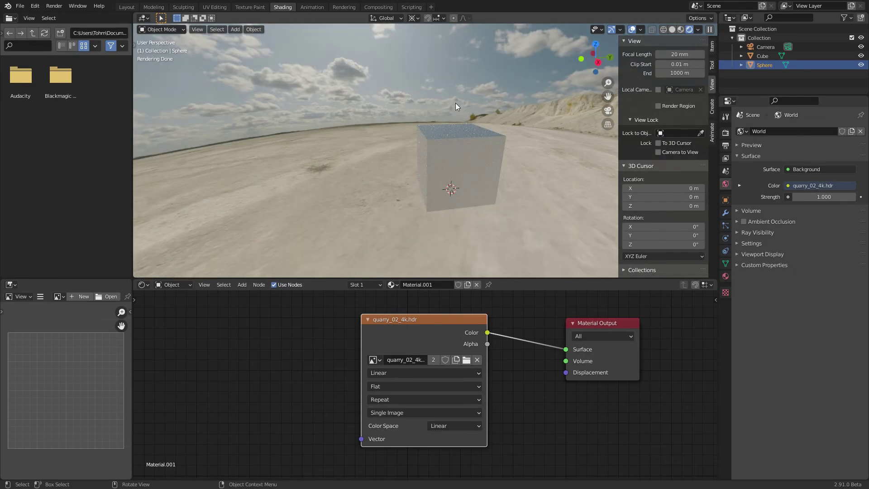
pyautogui.hotkey('ctrl', 'z')
pyautogui.hotkey('ctrl', 'shift', 'z')
pyautogui.hotkey('ctrl', 'z')
pyautogui.hotkey('ctrl', 'shift', 'z')
pyautogui.press('h')
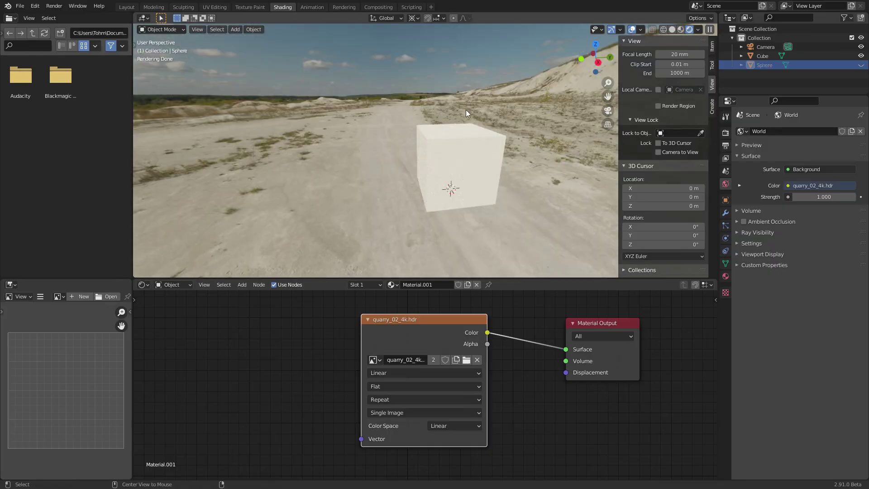
pyautogui.hotkey('alt', 'h')
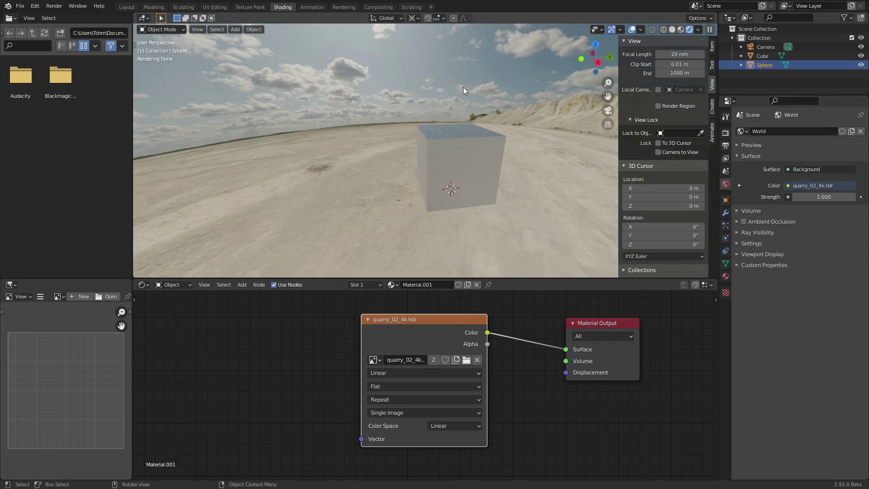
# Uncheck Shadow under the dome sphere's Ray Visibility in Object Properties.
pyautogui.click(725, 201)
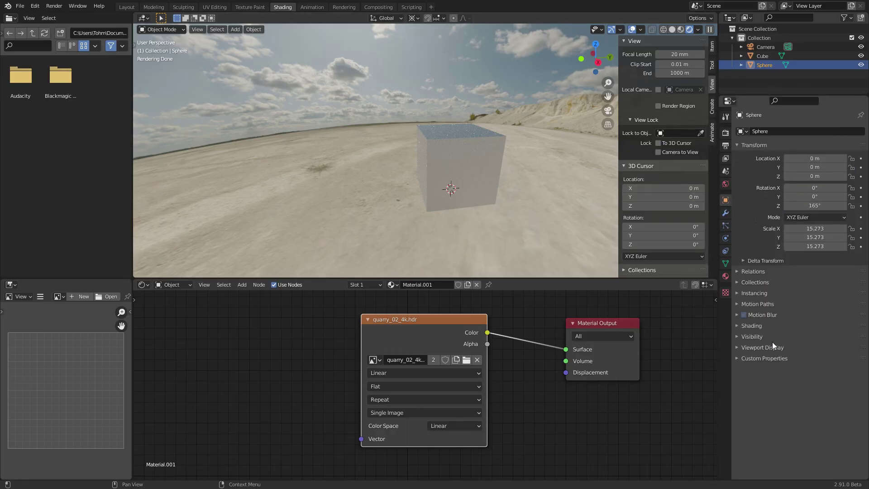
pyautogui.click(759, 337)
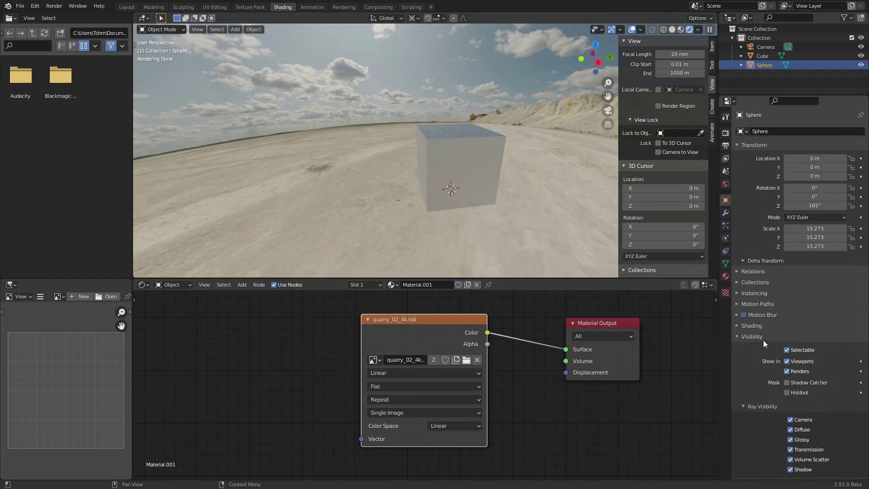
pyautogui.scroll(-3, 820, 365)
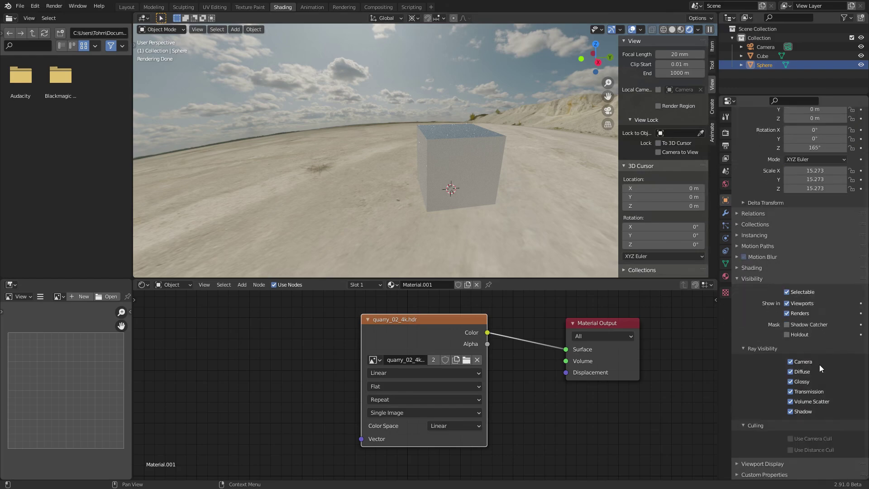
pyautogui.click(791, 412)
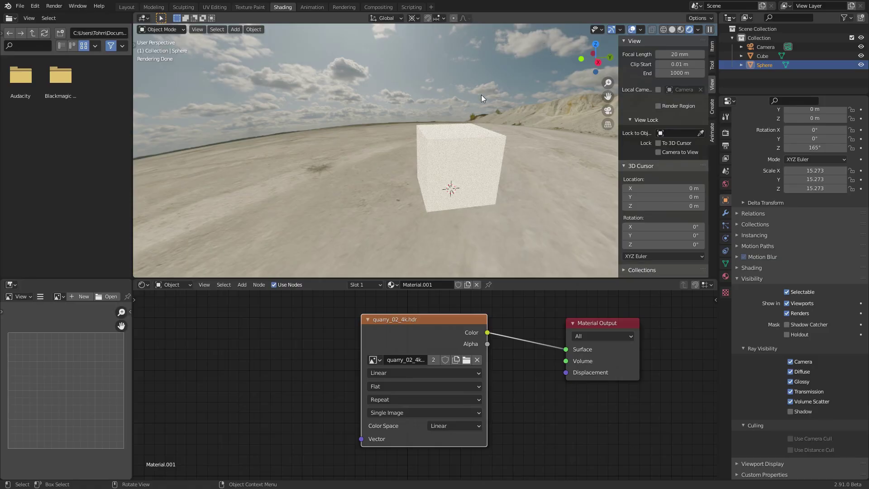
pyautogui.scroll(-5, 476, 111)
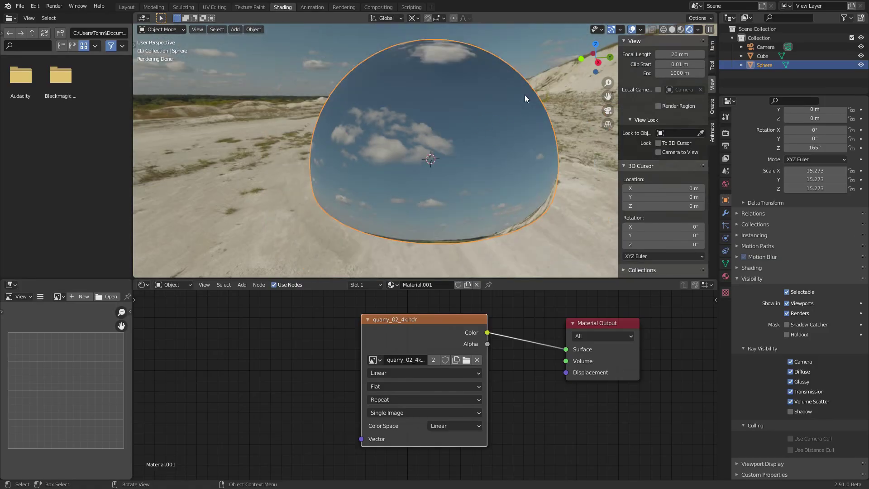
# Compare the sphere's shadow on and off, leave it off, then select and orbit the cube.
pyautogui.click(609, 110)
pyautogui.moveTo(468, 151); pyautogui.dragTo(455, 127, button='middle')
pyautogui.scroll(3, 455, 124)
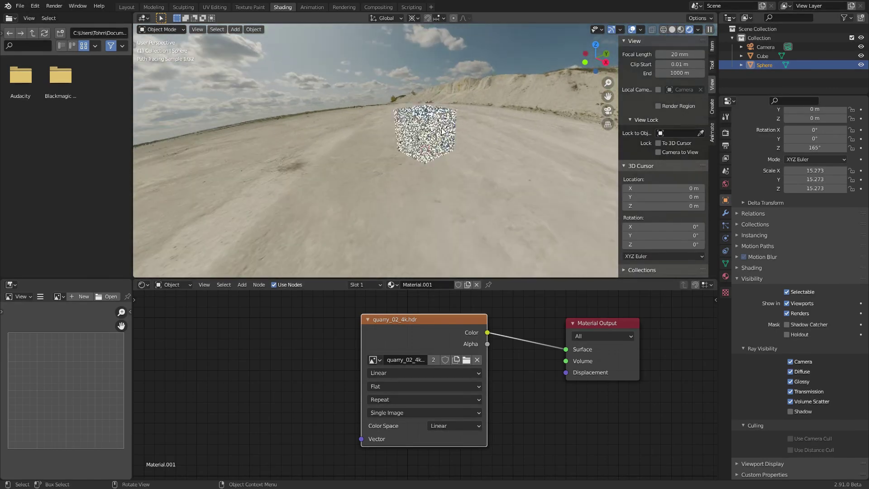
pyautogui.click(791, 412)
pyautogui.click(791, 412)
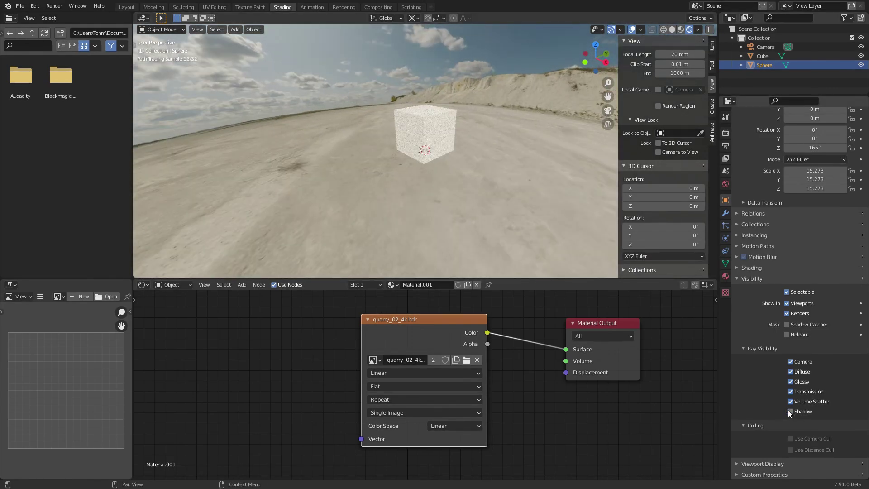
pyautogui.click(423, 129)
pyautogui.moveTo(428, 123); pyautogui.dragTo(459, 132, button='middle')
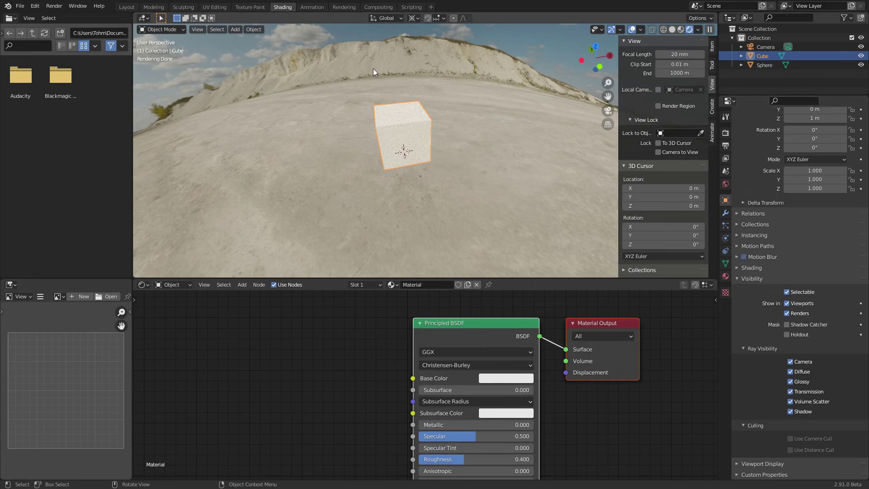
pyautogui.moveTo(430, 116)
pyautogui.mouseDown(button='middle')
pyautogui.moveTo(406, 108)
pyautogui.moveTo(401, 121)
pyautogui.moveTo(423, 120)
pyautogui.moveTo(406, 118)
pyautogui.moveTo(398, 156)
pyautogui.mouseUp(button='middle')
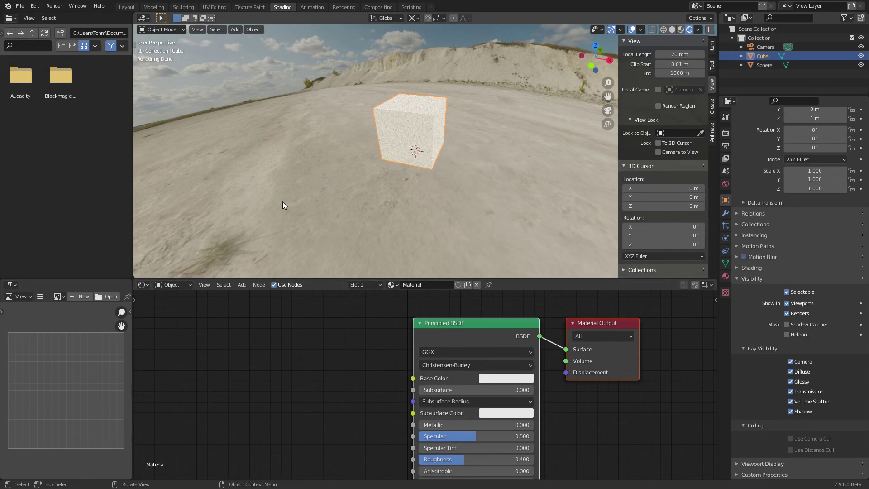
# Insert a Diffuse BSDF between the dome's quarry image texture and Material Output.
pyautogui.click(301, 209)
pyautogui.moveTo(403, 327); pyautogui.dragTo(241, 337, button='middle')
pyautogui.hotkey('shift', 'a')
pyautogui.click(411, 307)
pyautogui.write('diffuse')
pyautogui.press('Return')
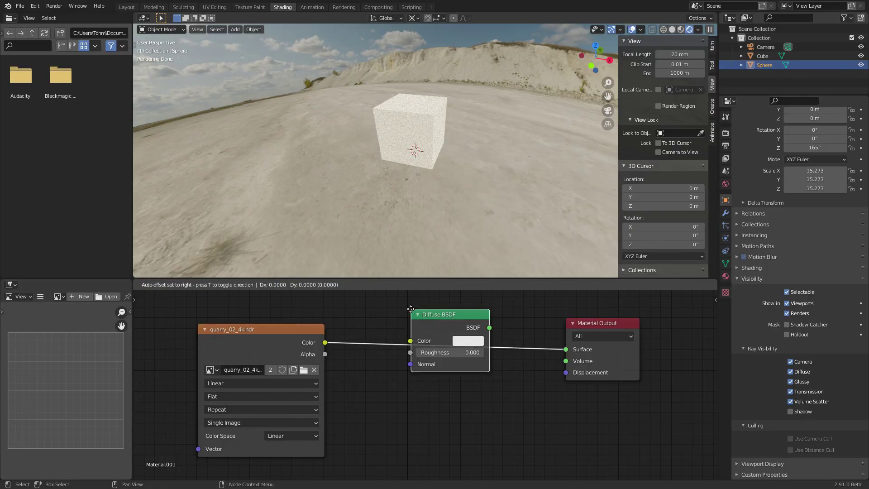
pyautogui.click(411, 309)
pyautogui.moveTo(409, 136); pyautogui.dragTo(392, 104, button='middle')
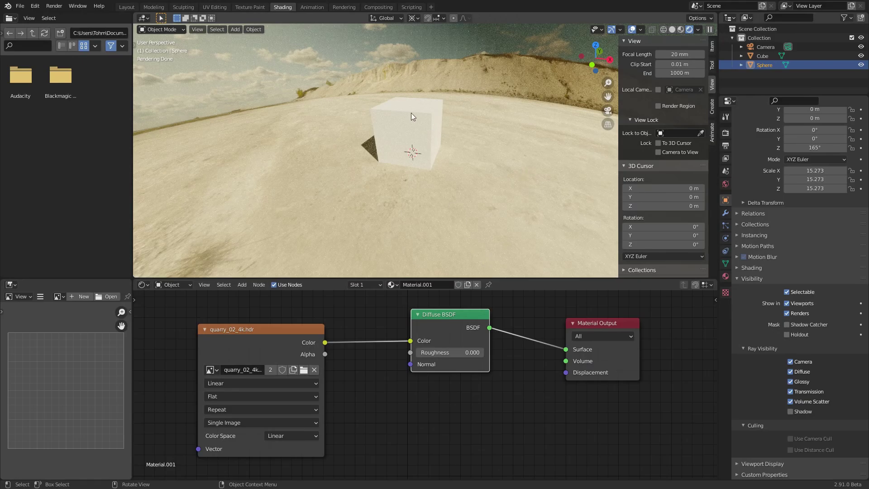
pyautogui.moveTo(411, 113); pyautogui.dragTo(456, 131, button='middle')
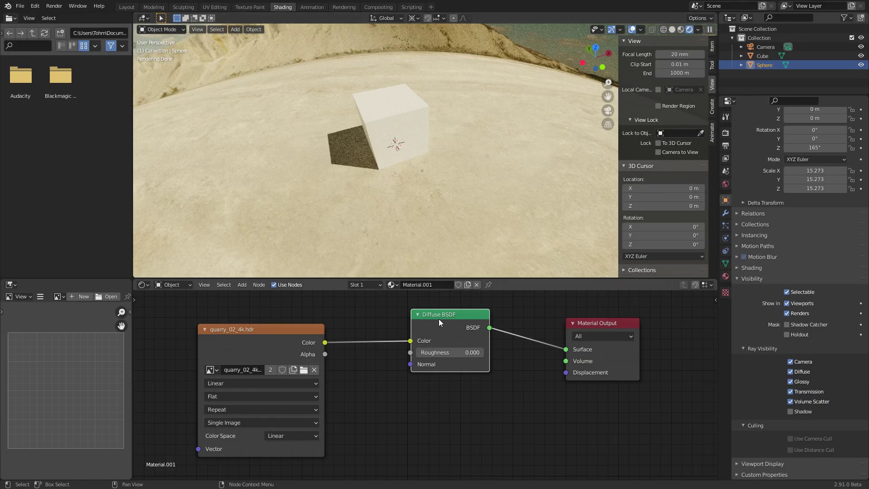
# Add a Mix Shader after the Diffuse BSDF, feed it the image Color, factor 0.550.
pyautogui.moveTo(439, 319); pyautogui.dragTo(397, 315)
pyautogui.hotkey('shift', 'a')
pyautogui.click(472, 320)
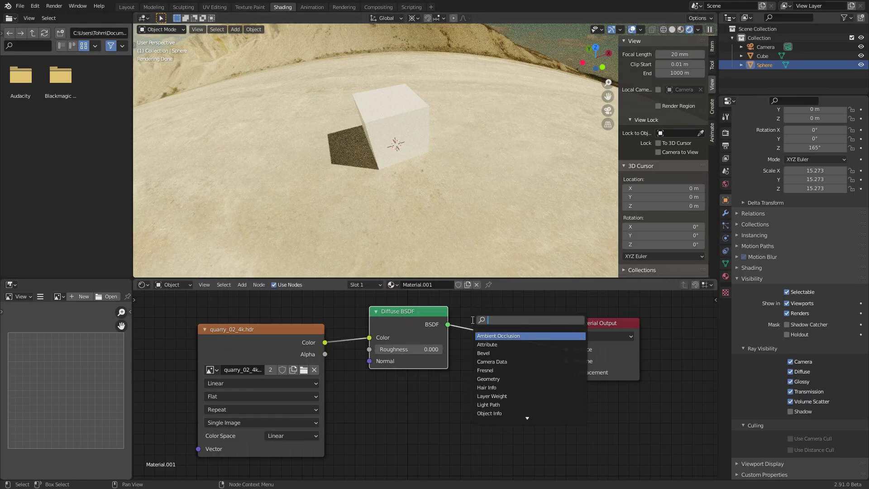
pyautogui.write('mi')
pyautogui.click(490, 335)
pyautogui.click(492, 328)
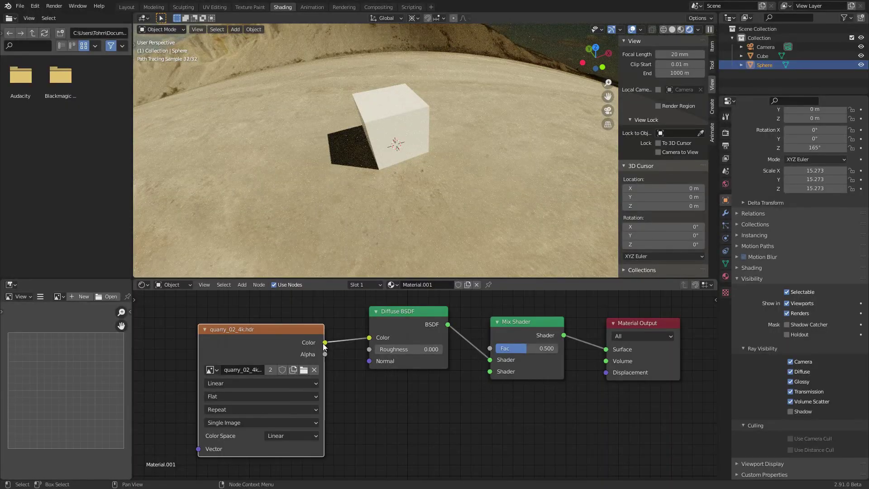
pyautogui.moveTo(322, 344); pyautogui.dragTo(559, 349)
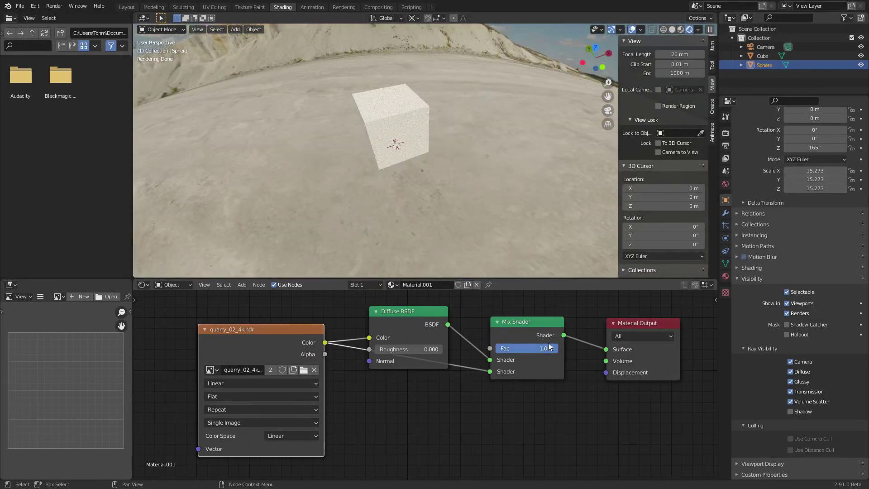
pyautogui.moveTo(559, 349); pyautogui.dragTo(528, 348)
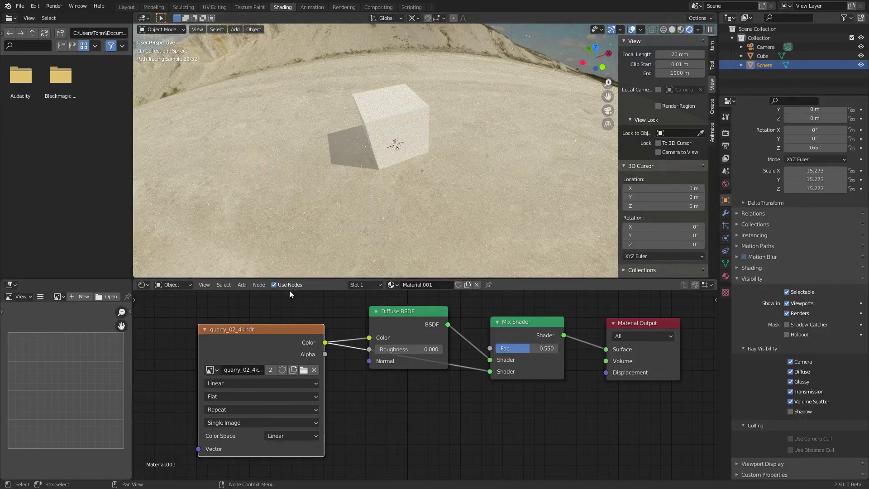
pyautogui.moveTo(406, 122); pyautogui.dragTo(455, 159, button='middle')
# Add a Texture Coordinate node and preview its Generated, Normal, UV and Object outputs.
pyautogui.moveTo(179, 327); pyautogui.dragTo(352, 365, button='middle')
pyautogui.hotkey('shift', 'a')
pyautogui.click(232, 303)
pyautogui.write('t')
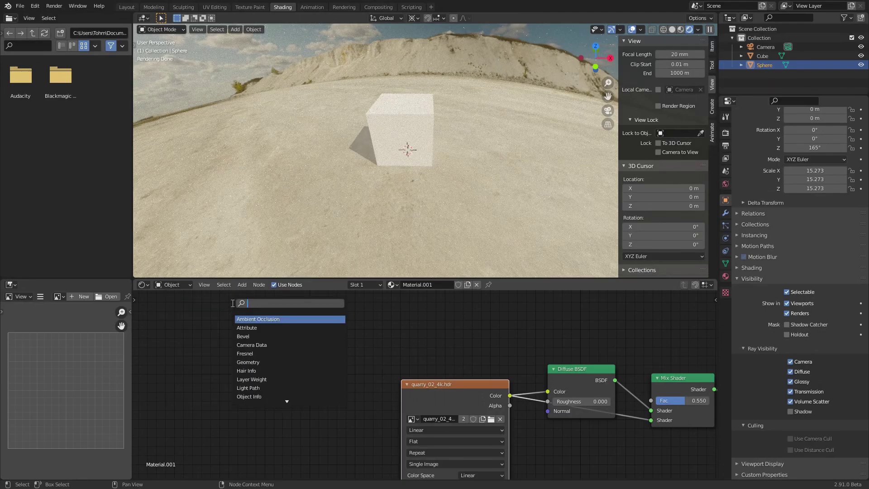
pyautogui.write('ex')
pyautogui.press('Return')
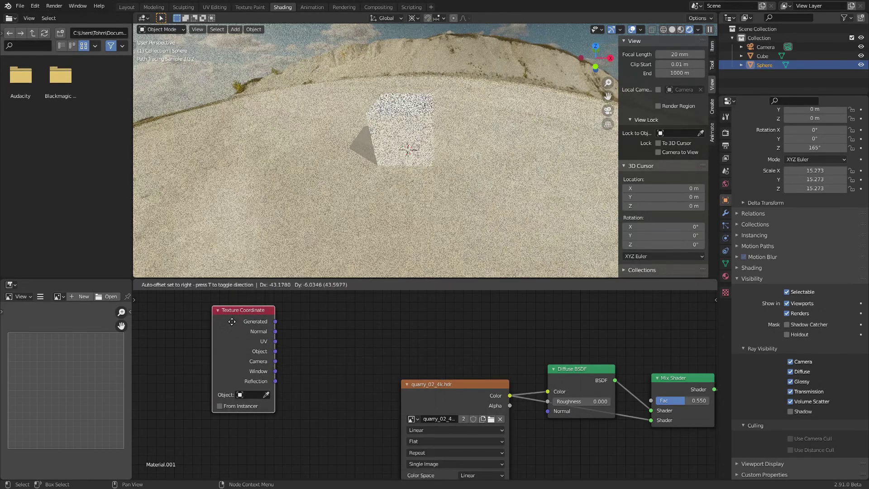
pyautogui.keyDown('ctrl'); pyautogui.keyDown('shift'); pyautogui.click(265, 320); pyautogui.keyUp('shift'); pyautogui.keyUp('ctrl')
pyautogui.keyDown('ctrl'); pyautogui.keyDown('shift'); pyautogui.click(262, 321); pyautogui.keyUp('shift'); pyautogui.keyUp('ctrl')
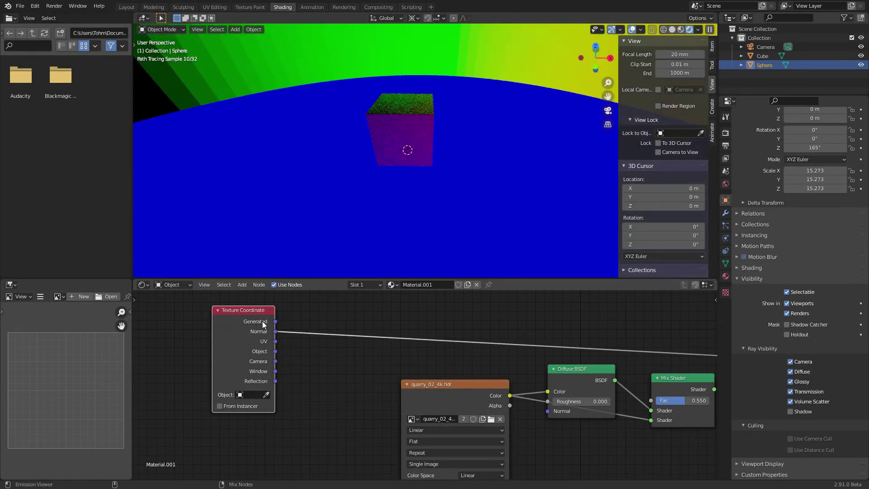
pyautogui.keyDown('ctrl'); pyautogui.keyDown('shift'); pyautogui.click(262, 322); pyautogui.keyUp('shift'); pyautogui.keyUp('ctrl')
pyautogui.keyDown('ctrl'); pyautogui.keyDown('shift'); pyautogui.click(261, 322); pyautogui.keyUp('shift'); pyautogui.keyUp('ctrl')
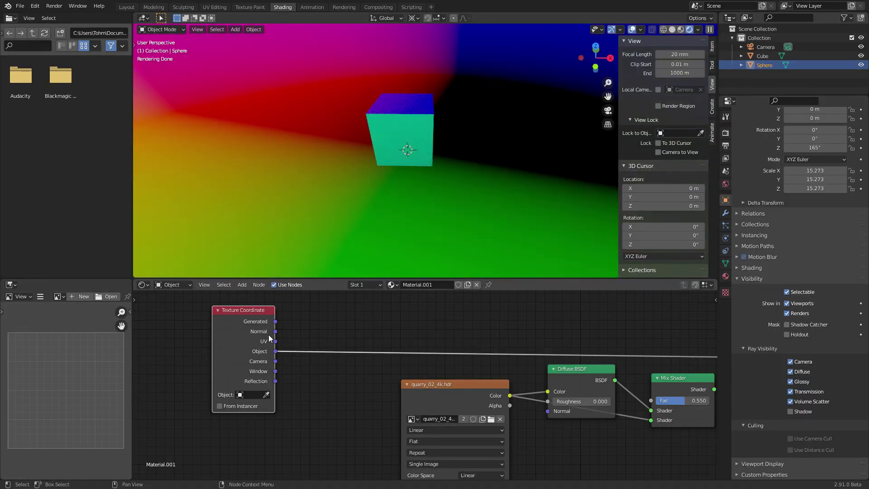
pyautogui.moveTo(410, 102); pyautogui.dragTo(411, 107, button='middle')
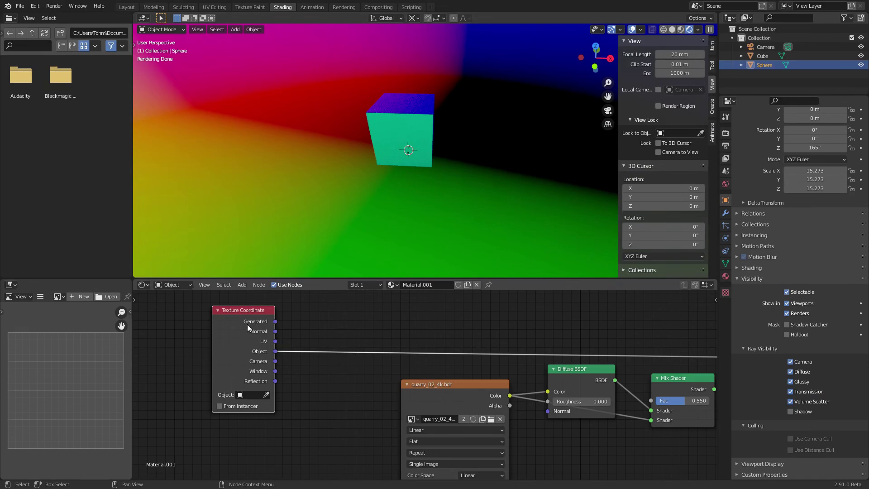
pyautogui.moveTo(409, 129)
pyautogui.mouseDown(button='middle')
pyautogui.moveTo(387, 115)
pyautogui.moveTo(393, 102)
pyautogui.mouseUp(button='middle')
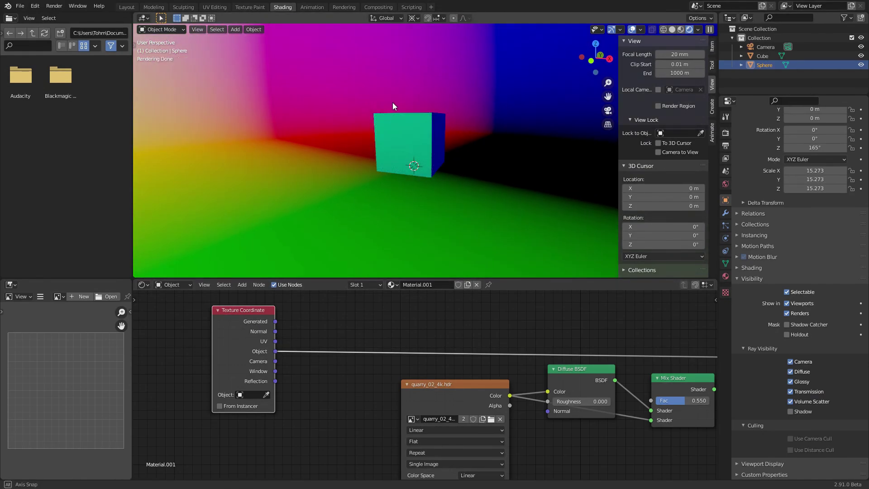
pyautogui.hotkey('shift', 'a')
# Add a Vector Math node set to Length on the coordinate link and preview its output.
pyautogui.click(317, 325)
pyautogui.write('ve')
pyautogui.press('Down')
pyautogui.press('Down')
pyautogui.press('Down')
pyautogui.press('Down')
pyautogui.press('Return')
pyautogui.click(342, 349)
pyautogui.click(345, 329)
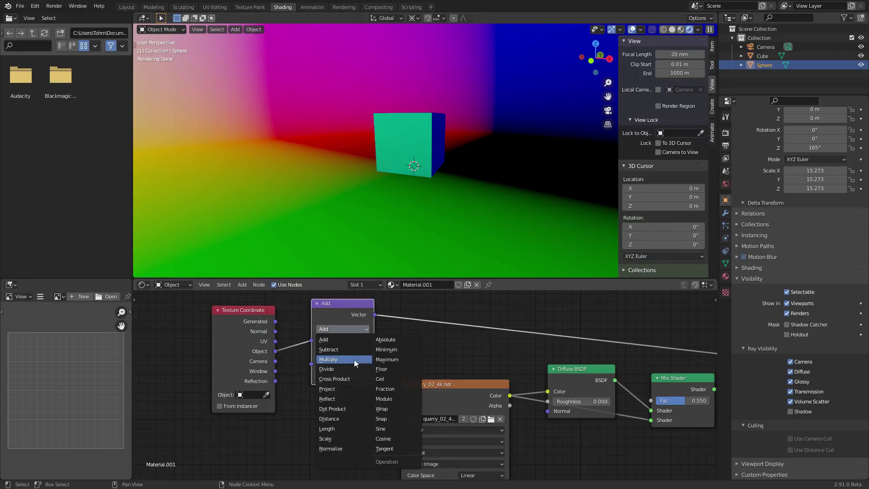
pyautogui.click(332, 428)
pyautogui.keyDown('ctrl'); pyautogui.keyDown('shift'); pyautogui.click(346, 320); pyautogui.keyUp('shift'); pyautogui.keyUp('ctrl')
pyautogui.moveTo(323, 315); pyautogui.dragTo(299, 319)
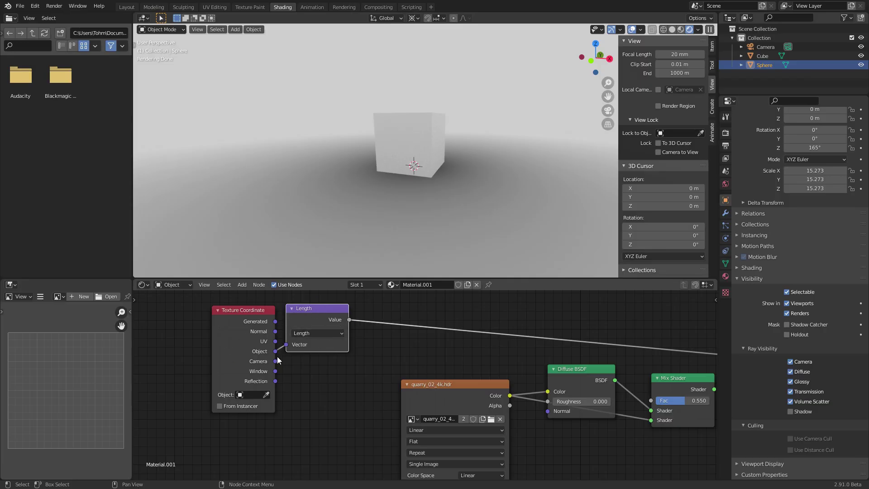
pyautogui.moveTo(420, 154); pyautogui.dragTo(438, 171, button='middle')
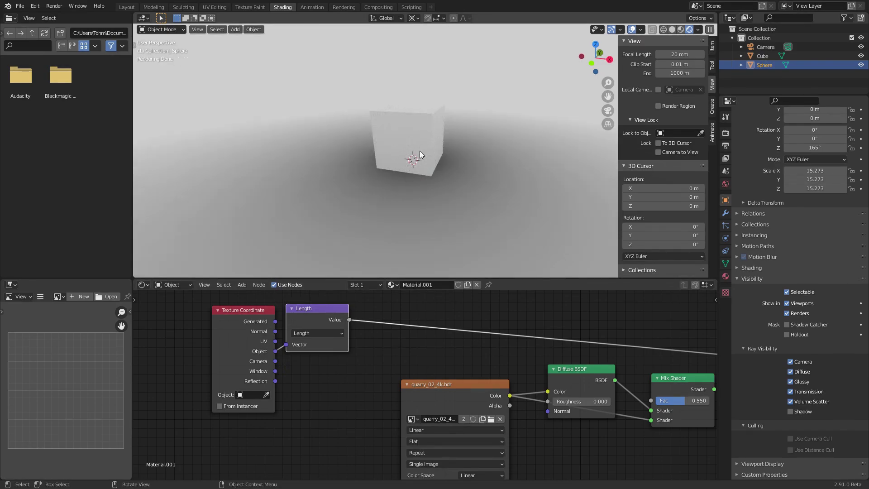
# Add a Map Range node after Length with To Min 1 and To Max 0.
pyautogui.hotkey('shift', 'a')
pyautogui.click(383, 309)
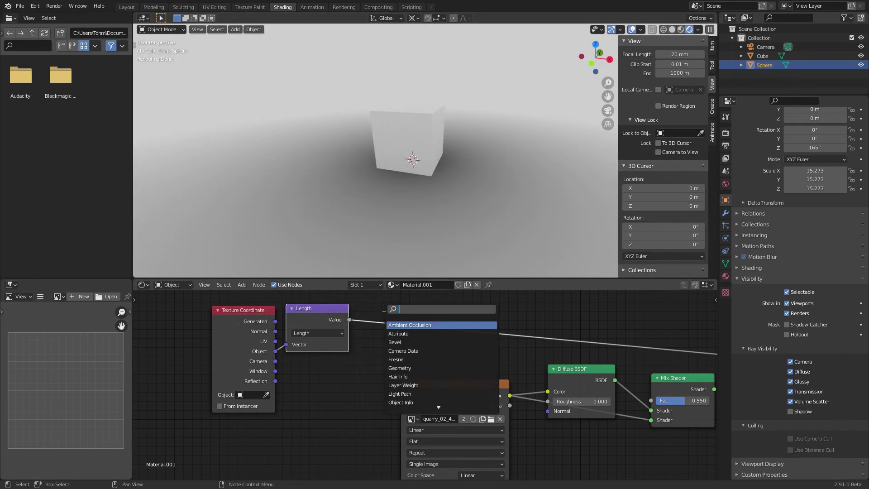
pyautogui.write('range')
pyautogui.press('Return')
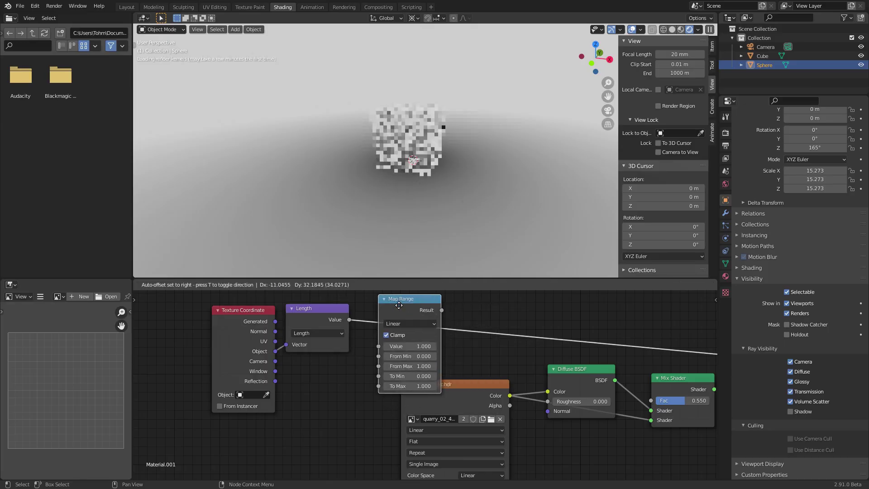
pyautogui.click(438, 320)
pyautogui.moveTo(438, 320); pyautogui.dragTo(422, 360, button='middle')
pyautogui.moveTo(421, 349); pyautogui.dragTo(409, 304)
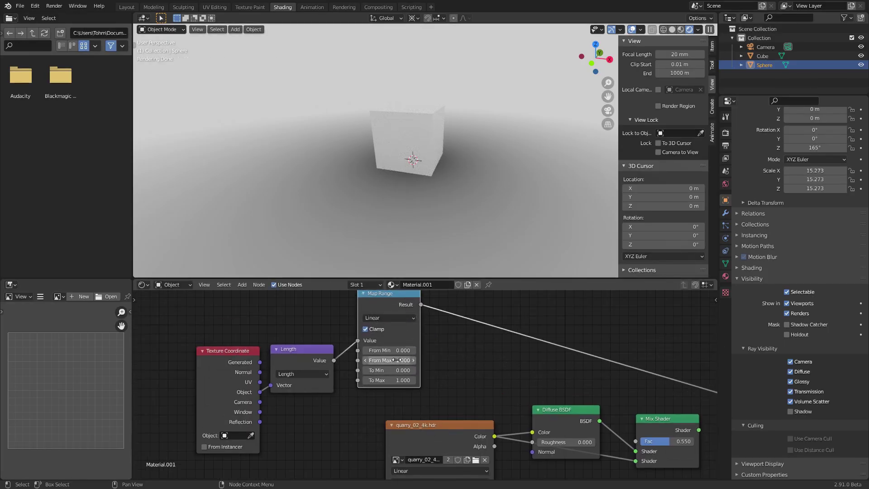
pyautogui.press('BackSpace')
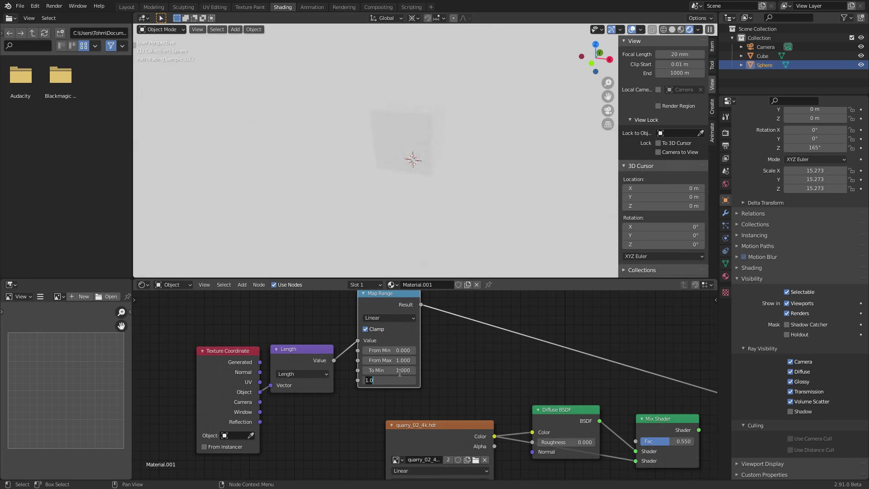
pyautogui.hotkey('ctrl', 'v')
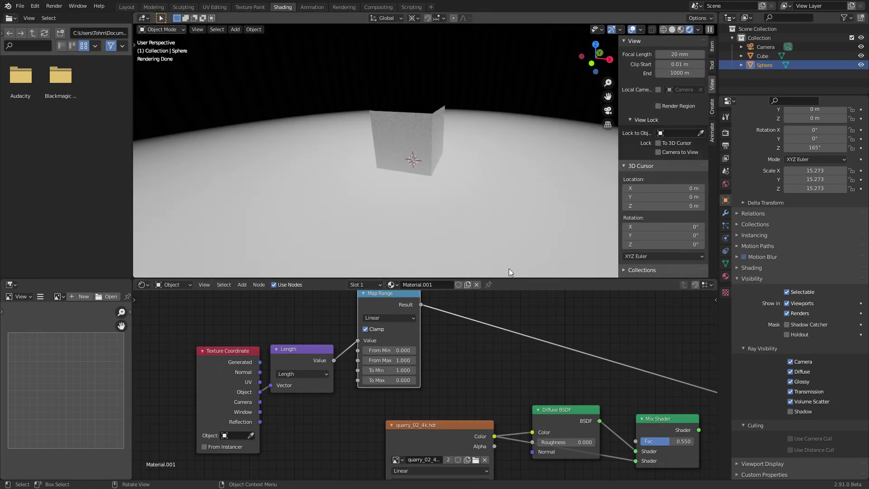
pyautogui.moveTo(584, 344); pyautogui.dragTo(424, 334, button='middle')
# Connect the Map Range Result to the Mix Shader Fac input.
pyautogui.keyDown('ctrl'); pyautogui.keyDown('shift'); pyautogui.click(521, 404); pyautogui.keyUp('shift'); pyautogui.keyUp('ctrl')
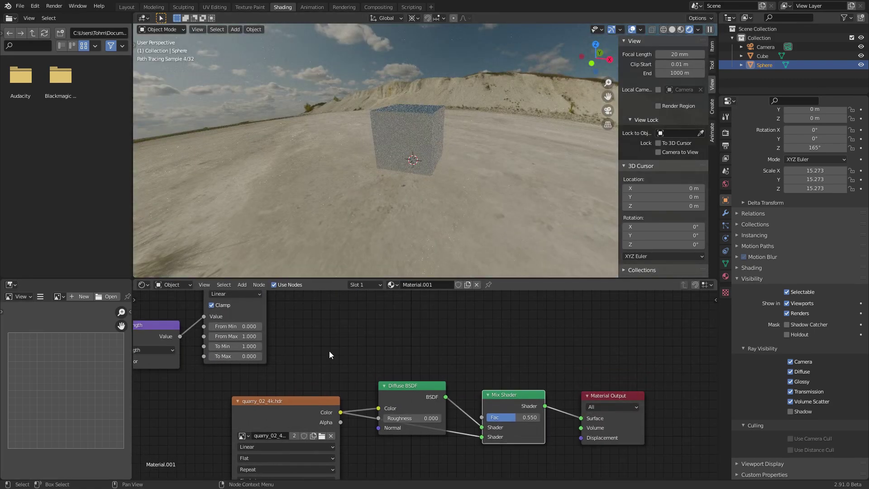
pyautogui.moveTo(265, 340); pyautogui.dragTo(258, 348, button='middle')
pyautogui.moveTo(257, 300); pyautogui.dragTo(465, 432)
pyautogui.click(254, 286)
pyautogui.moveTo(257, 300)
pyautogui.mouseDown()
pyautogui.moveTo(516, 426)
pyautogui.moveTo(464, 431)
pyautogui.moveTo(473, 437)
pyautogui.mouseUp()
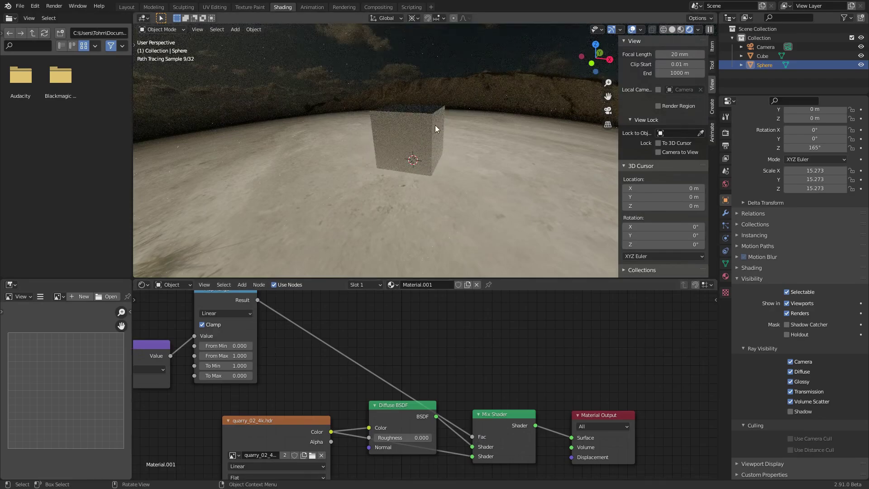
# Adjust the sphere's Shadow ray visibility and swap the Mix Shader's two shader inputs.
pyautogui.moveTo(436, 125)
pyautogui.mouseDown(button='middle')
pyautogui.moveTo(452, 158)
pyautogui.moveTo(495, 160)
pyautogui.mouseUp(button='middle')
pyautogui.click(791, 411)
pyautogui.click(791, 411)
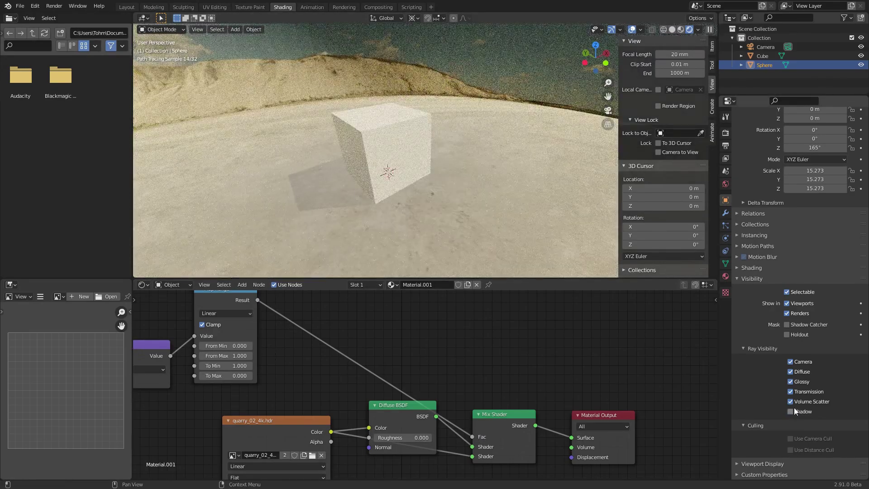
pyautogui.click(792, 409)
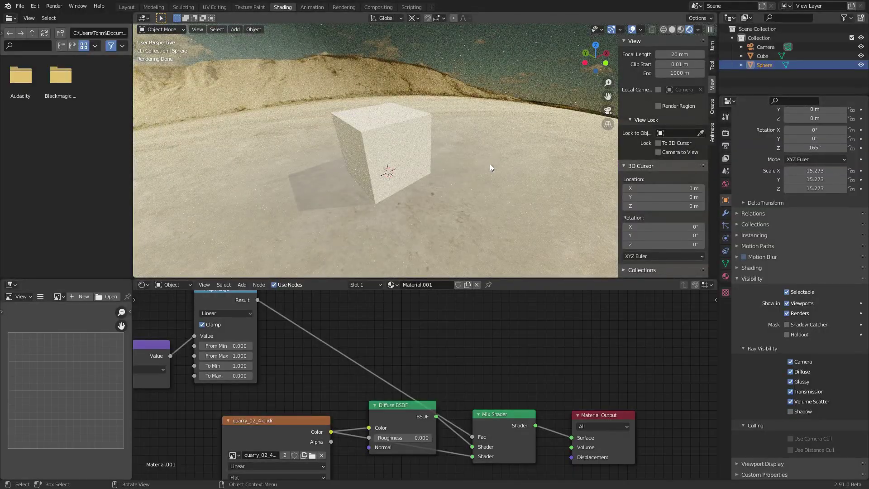
pyautogui.moveTo(479, 168); pyautogui.dragTo(439, 149, button='middle')
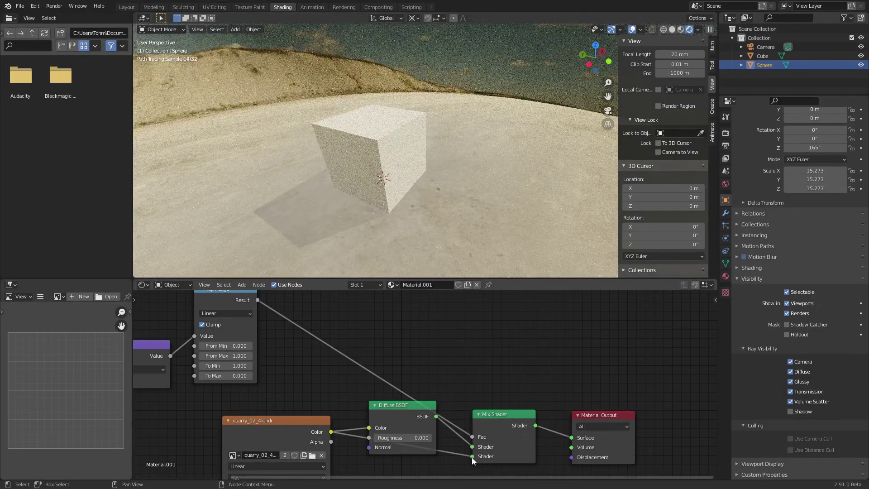
pyautogui.moveTo(472, 457); pyautogui.dragTo(474, 451)
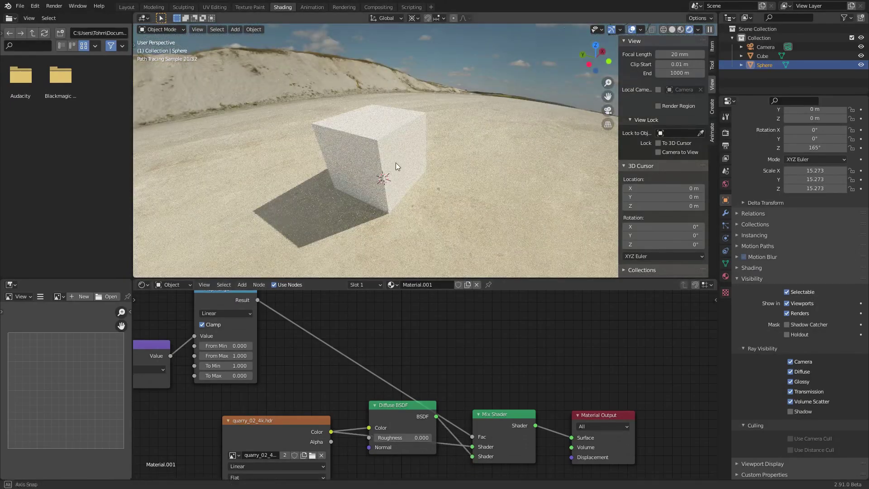
pyautogui.moveTo(395, 162)
pyautogui.mouseDown(button='middle')
pyautogui.moveTo(379, 162)
pyautogui.moveTo(413, 166)
pyautogui.mouseUp(button='middle')
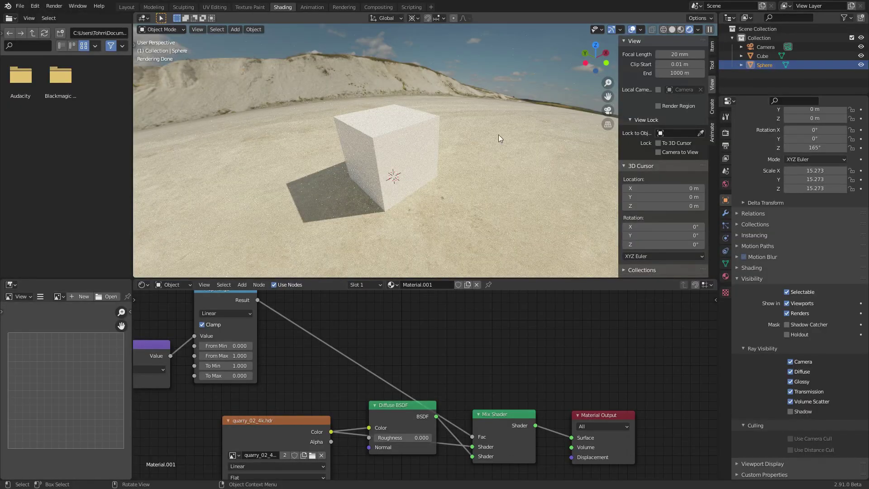
pyautogui.moveTo(420, 124)
pyautogui.mouseDown(button='middle')
pyautogui.moveTo(349, 134)
pyautogui.moveTo(438, 148)
pyautogui.moveTo(545, 115)
pyautogui.mouseUp(button='middle')
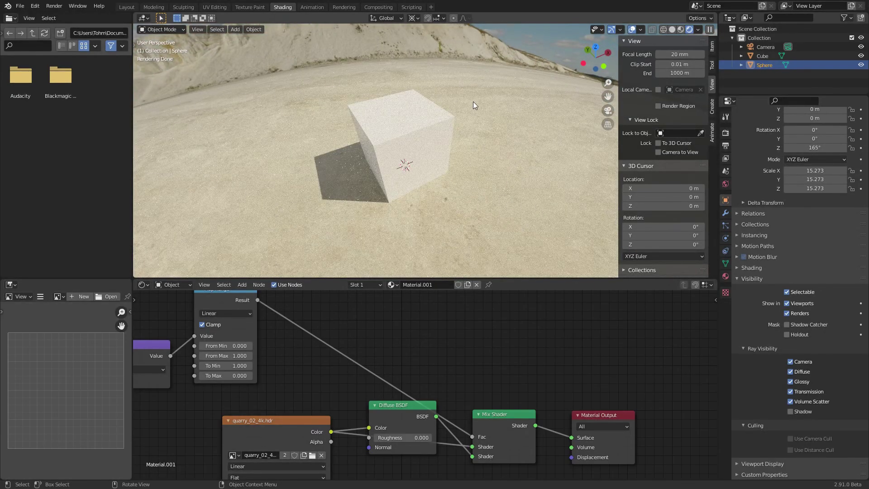
# Set Map Range to Smoother Step with From Min -0.010 and From Max 0.700.
pyautogui.moveTo(258, 315); pyautogui.dragTo(323, 343, button='middle')
pyautogui.keyDown('ctrl'); pyautogui.keyDown('shift'); pyautogui.click(295, 321); pyautogui.keyUp('shift'); pyautogui.keyUp('ctrl')
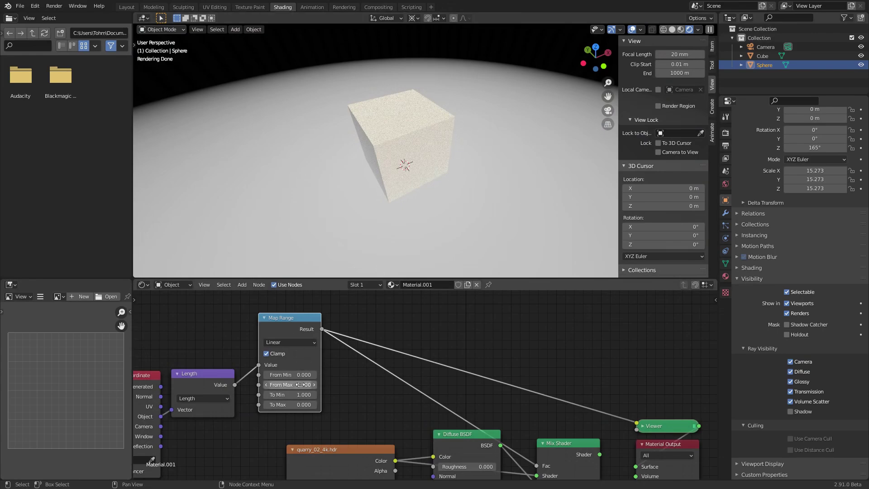
pyautogui.moveTo(304, 385); pyautogui.dragTo(304, 385)
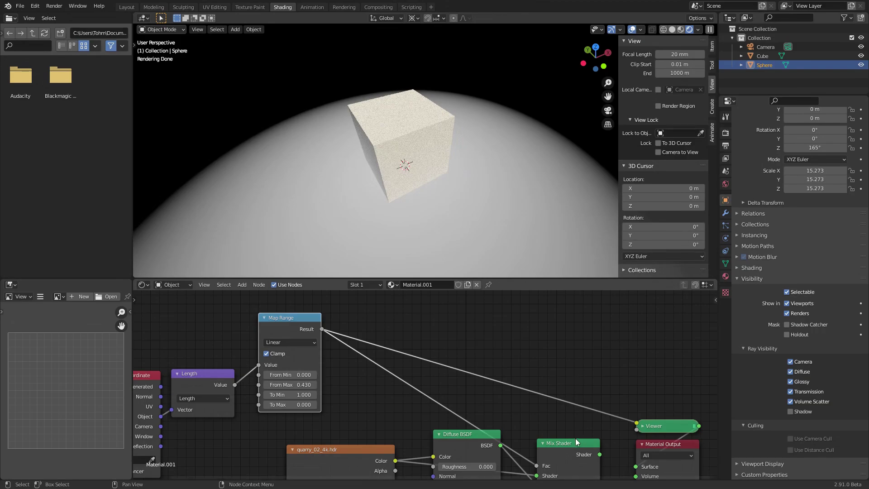
pyautogui.moveTo(314, 376)
pyautogui.mouseDown()
pyautogui.moveTo(295, 376)
pyautogui.moveTo(317, 370)
pyautogui.mouseUp()
pyautogui.click(294, 342)
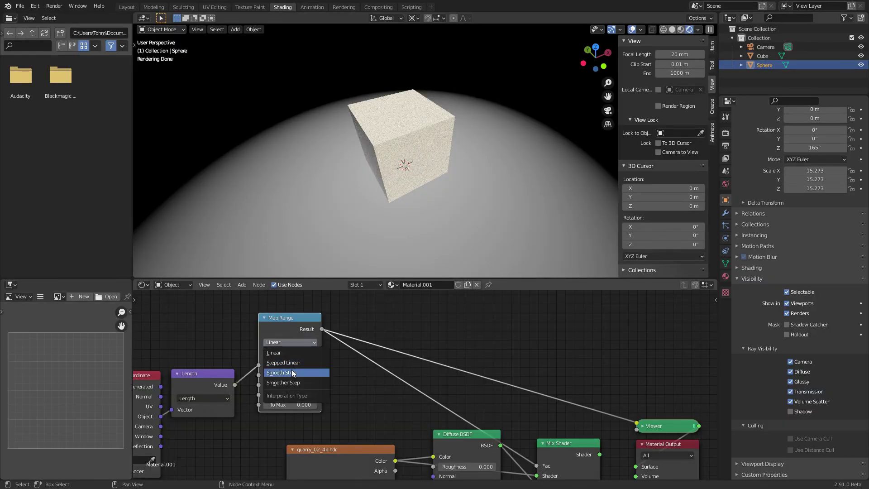
pyautogui.click(288, 380)
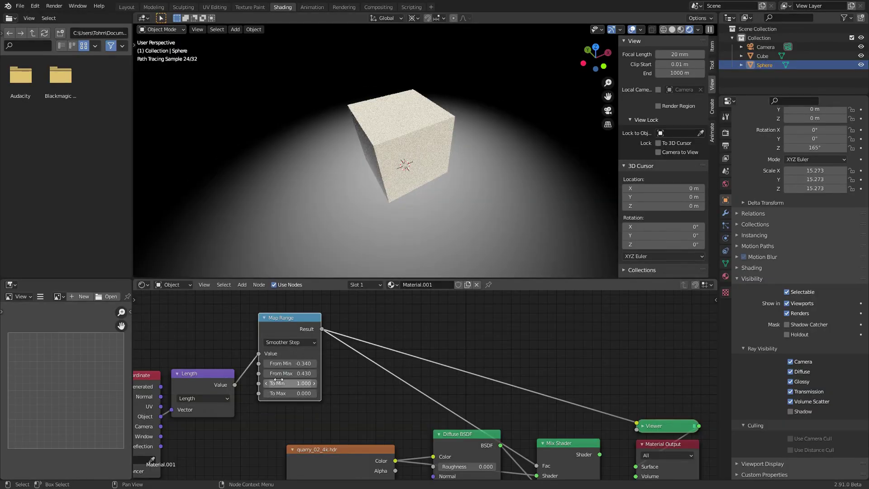
pyautogui.moveTo(558, 383); pyautogui.dragTo(439, 343, button='middle')
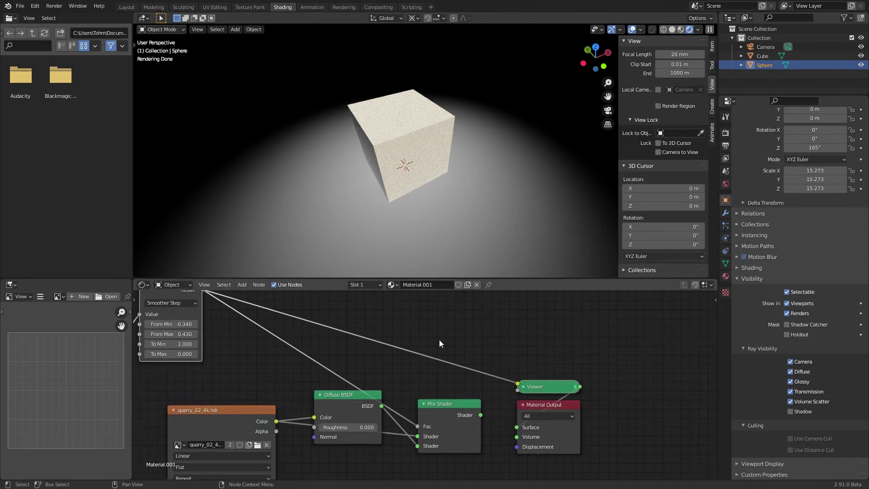
pyautogui.keyDown('ctrl'); pyautogui.keyDown('shift'); pyautogui.click(480, 413); pyautogui.keyUp('shift'); pyautogui.keyUp('ctrl')
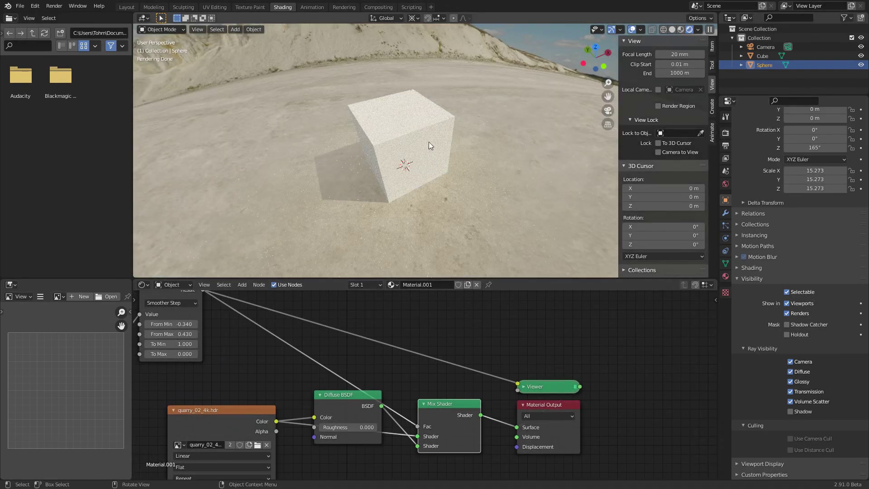
pyautogui.moveTo(190, 320); pyautogui.dragTo(300, 340, button='middle')
pyautogui.moveTo(284, 345)
pyautogui.mouseDown()
pyautogui.moveTo(317, 345)
pyautogui.moveTo(301, 355)
pyautogui.mouseUp()
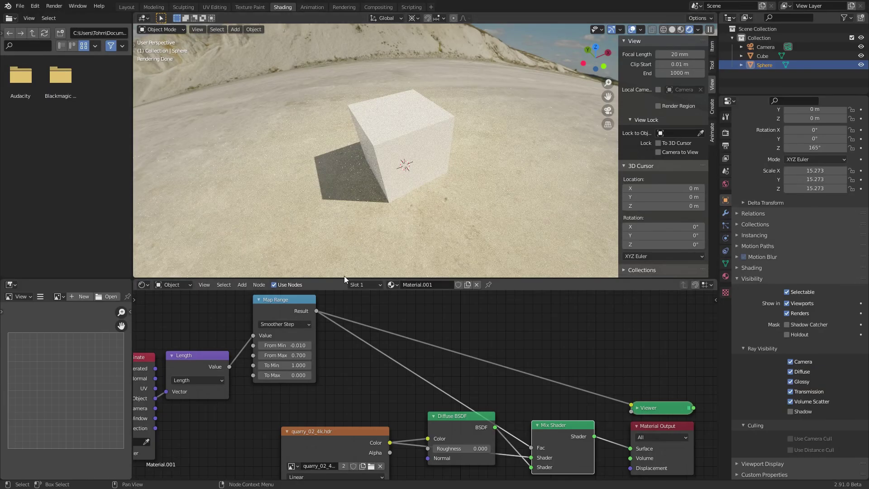
pyautogui.moveTo(405, 142); pyautogui.dragTo(392, 134, button='middle')
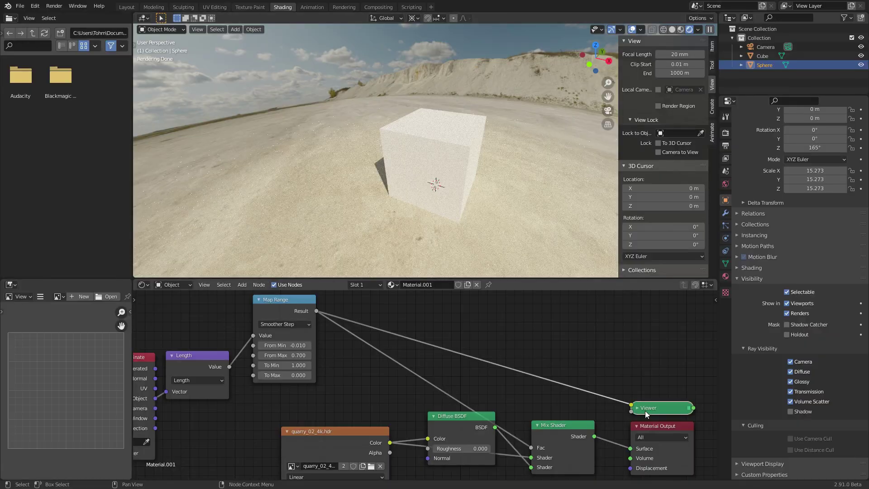
# Remove the Viewer preview node and set the viewport focal length to 20 mm.
pyautogui.press('x')
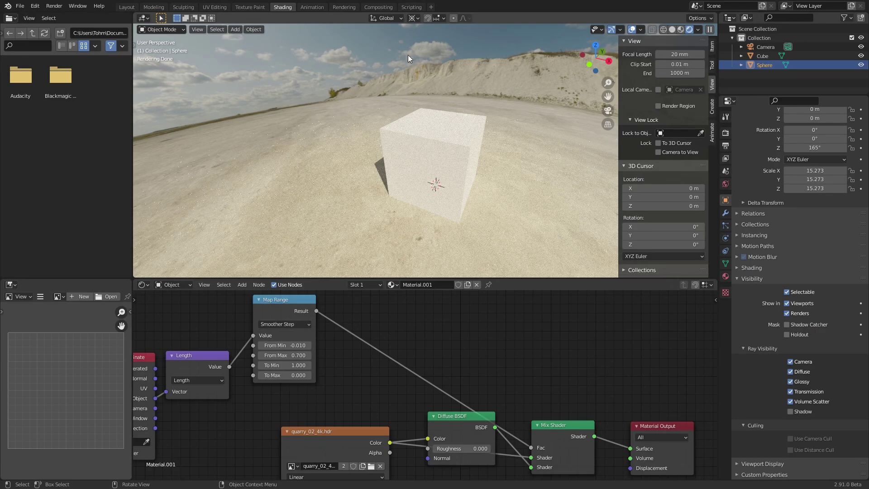
pyautogui.scroll(-6, 397, 80)
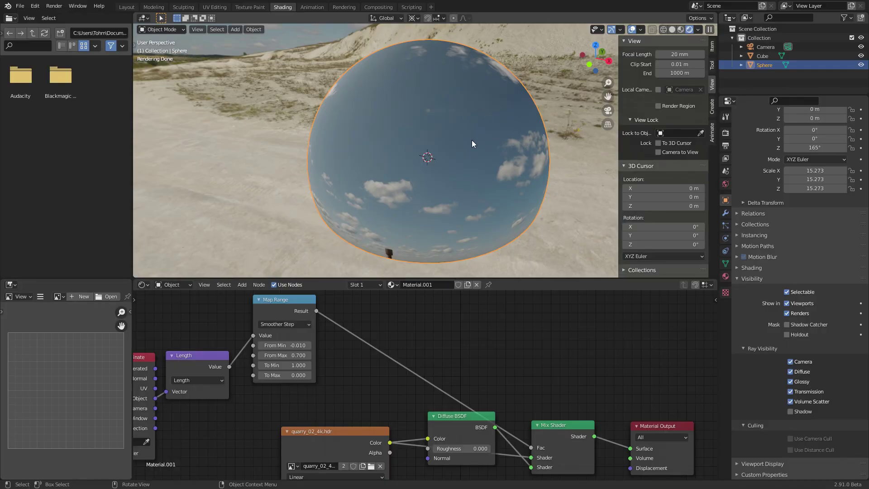
pyautogui.click(608, 111)
pyautogui.moveTo(409, 134)
pyautogui.mouseDown(button='middle')
pyautogui.moveTo(490, 138)
pyautogui.moveTo(441, 124)
pyautogui.moveTo(487, 142)
pyautogui.mouseUp(button='middle')
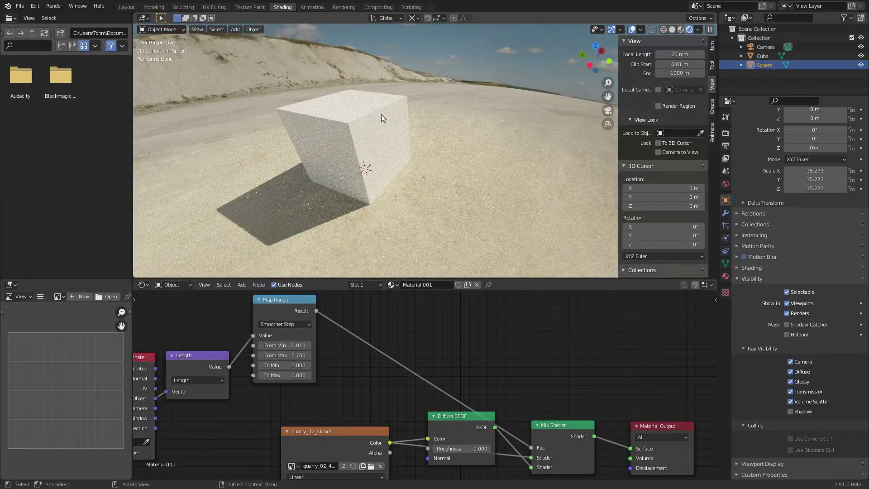
pyautogui.keyDown('shift'); pyautogui.moveTo(392, 118); pyautogui.dragTo(390, 122, button='middle'); pyautogui.keyUp('shift')
pyautogui.moveTo(676, 54); pyautogui.dragTo(675, 53)
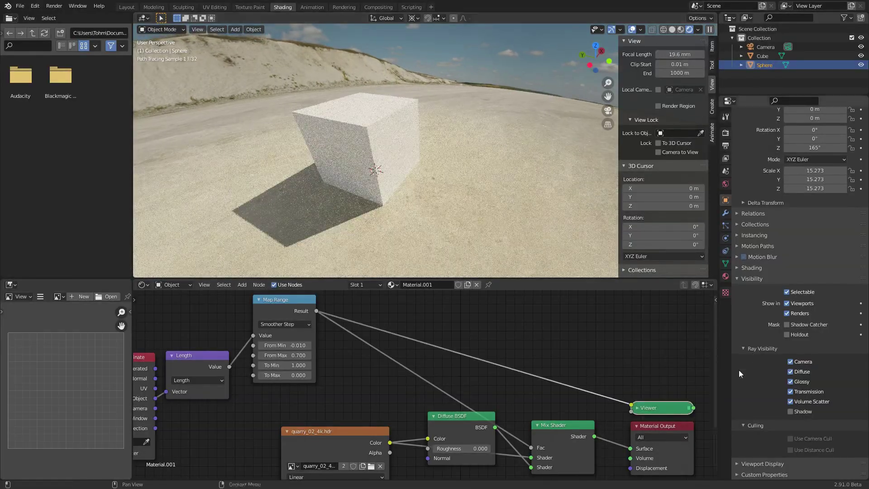
pyautogui.press('x')
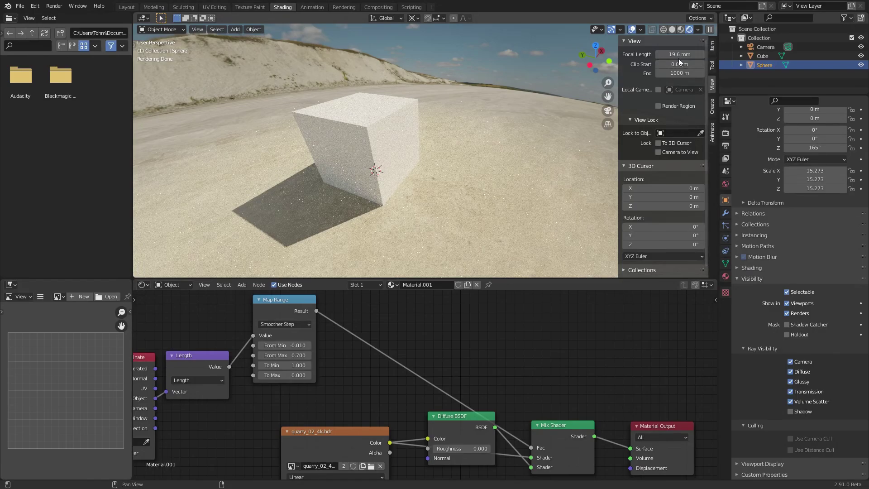
pyautogui.moveTo(676, 54); pyautogui.dragTo(677, 54)
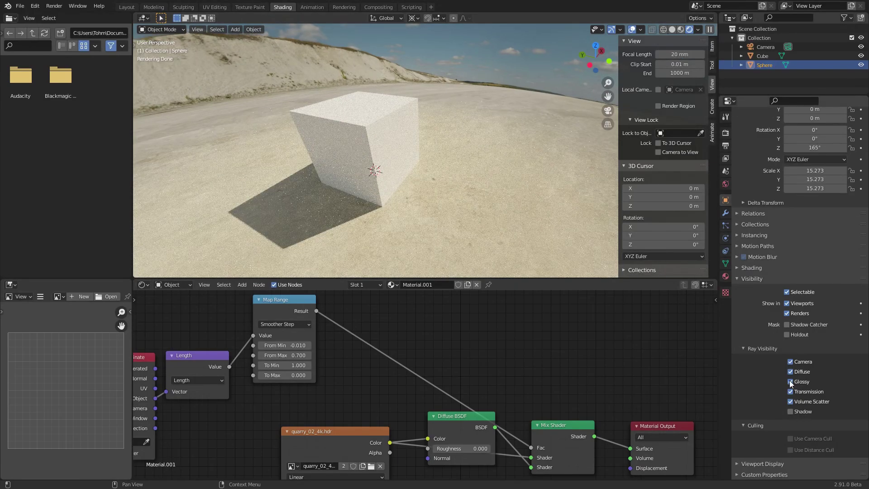
# Replace the cube with a UV sphere raised 1 m along Z.
pyautogui.click(384, 139)
pyautogui.press('x')
pyautogui.click(384, 138)
pyautogui.hotkey('shift', 'a')
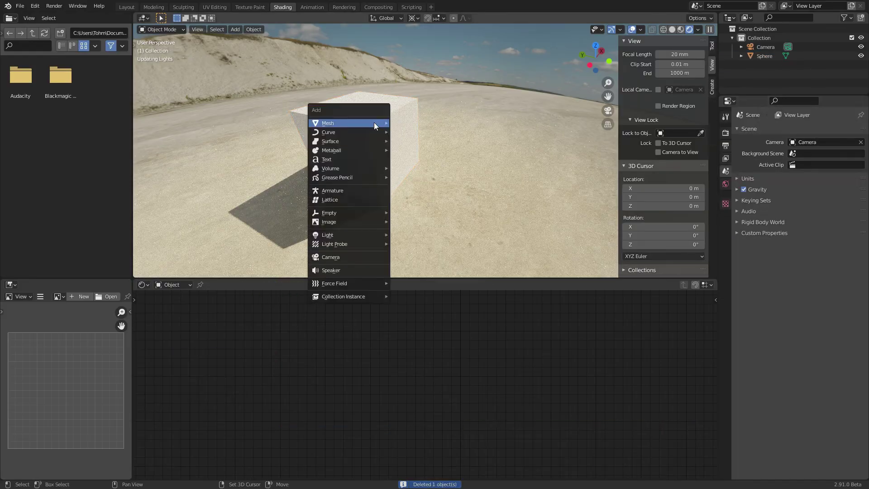
pyautogui.moveTo(374, 122)
pyautogui.click(411, 145)
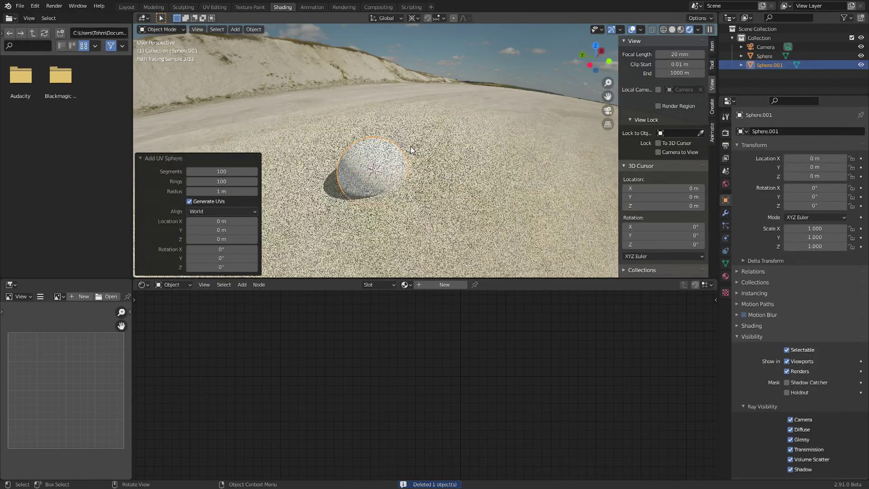
pyautogui.press('g')
pyautogui.press('z')
pyautogui.press('1')
pyautogui.press('Return')
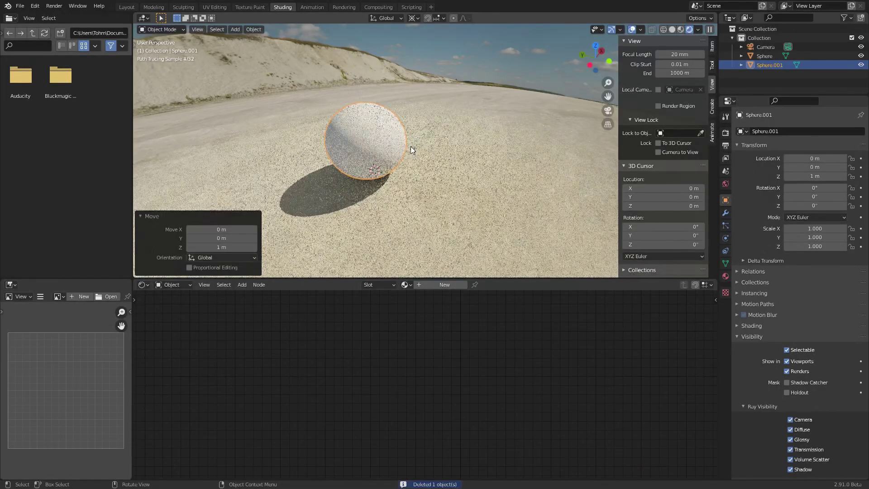
# Give the sphere a new material with Metallic 1.000 and Roughness 0.032, shaded smooth.
pyautogui.click(436, 284)
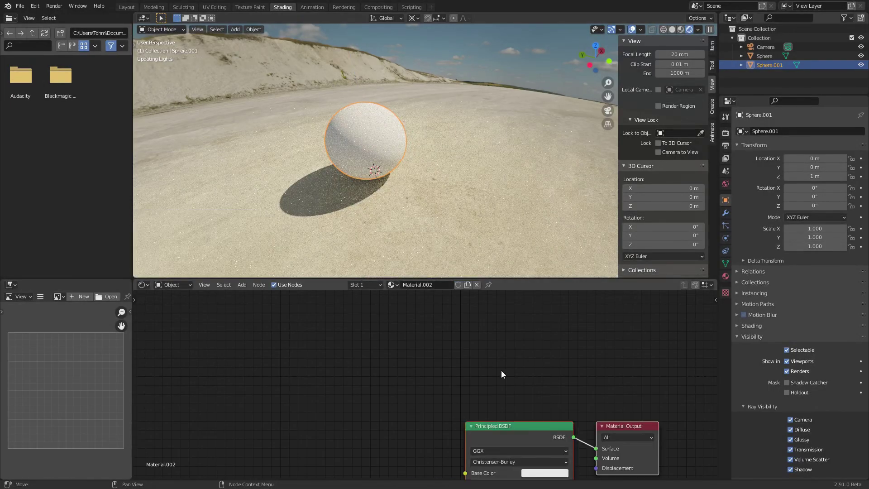
pyautogui.moveTo(444, 408); pyautogui.dragTo(501, 407)
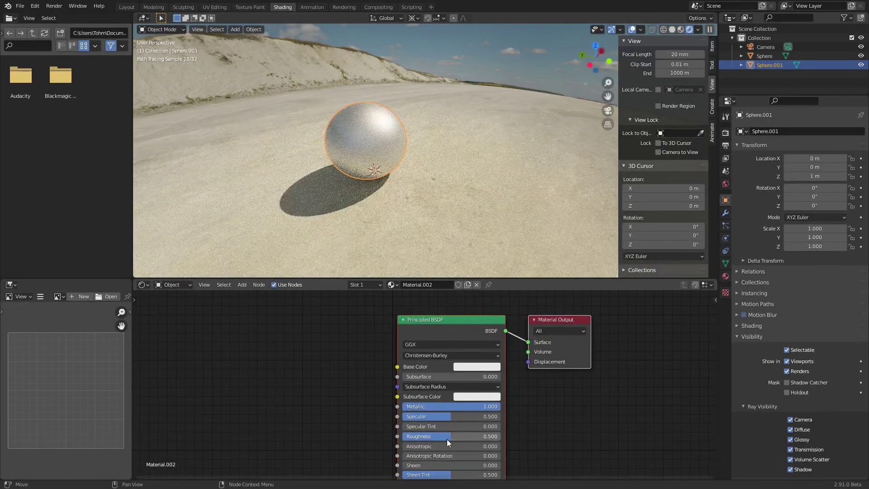
pyautogui.moveTo(447, 437); pyautogui.dragTo(395, 426)
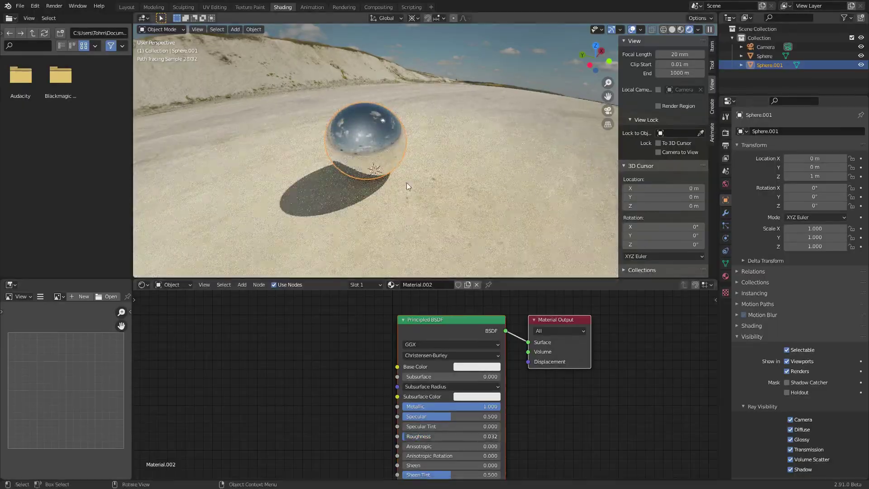
pyautogui.scroll(2, 435, 175)
pyautogui.rightClick(351, 127)
pyautogui.click(352, 127)
# Orbit the maximized viewport to inspect the mirror sphere's reflections of the horizon.
pyautogui.moveTo(367, 140); pyautogui.dragTo(355, 108, button='middle')
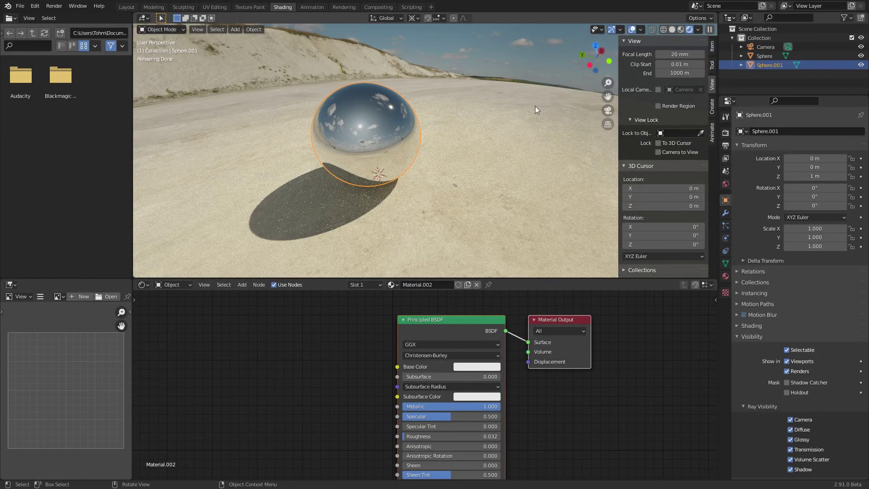
pyautogui.moveTo(366, 102)
pyautogui.mouseDown(button='middle')
pyautogui.moveTo(439, 103)
pyautogui.moveTo(400, 121)
pyautogui.mouseUp(button='middle')
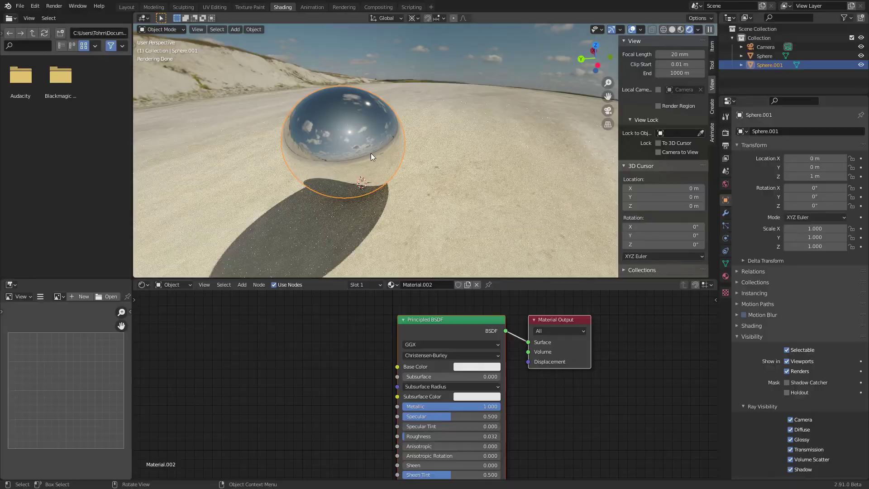
pyautogui.moveTo(375, 125); pyautogui.dragTo(356, 120, button='middle')
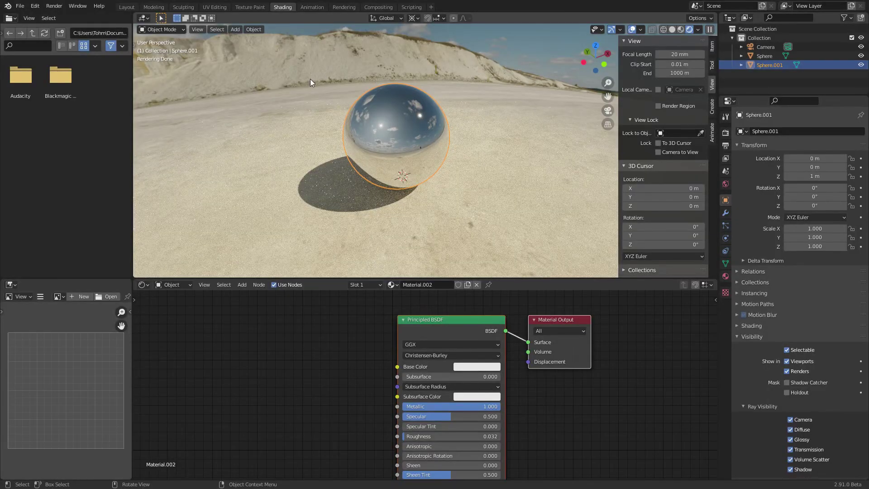
pyautogui.hotkey('ctrl', 'space')
pyautogui.moveTo(408, 224)
pyautogui.mouseDown(button='middle')
pyautogui.moveTo(476, 224)
pyautogui.moveTo(403, 228)
pyautogui.mouseUp(button='middle')
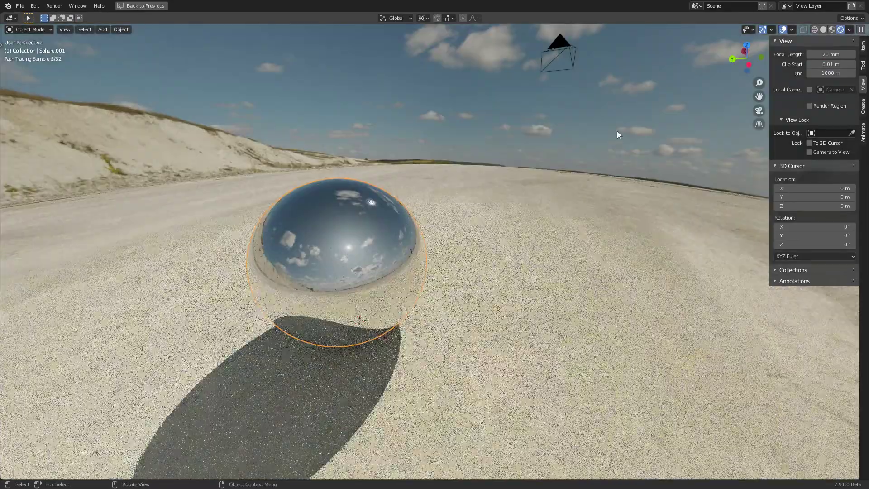
pyautogui.moveTo(352, 219); pyautogui.dragTo(512, 235, button='middle')
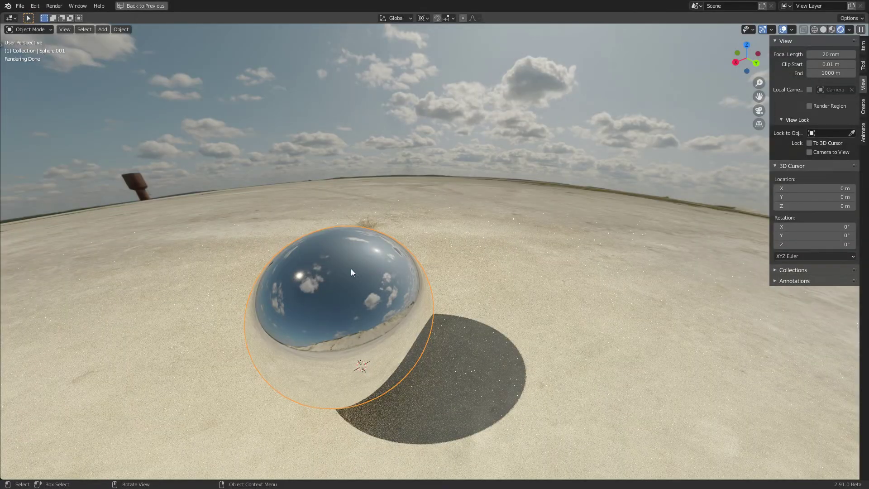
pyautogui.moveTo(361, 284); pyautogui.dragTo(515, 194, button='middle')
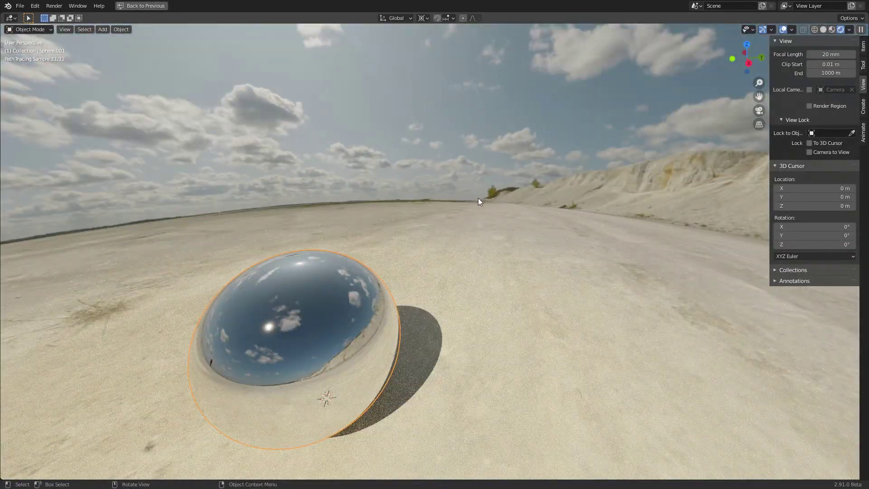
pyautogui.hotkey('ctrl', 'space')
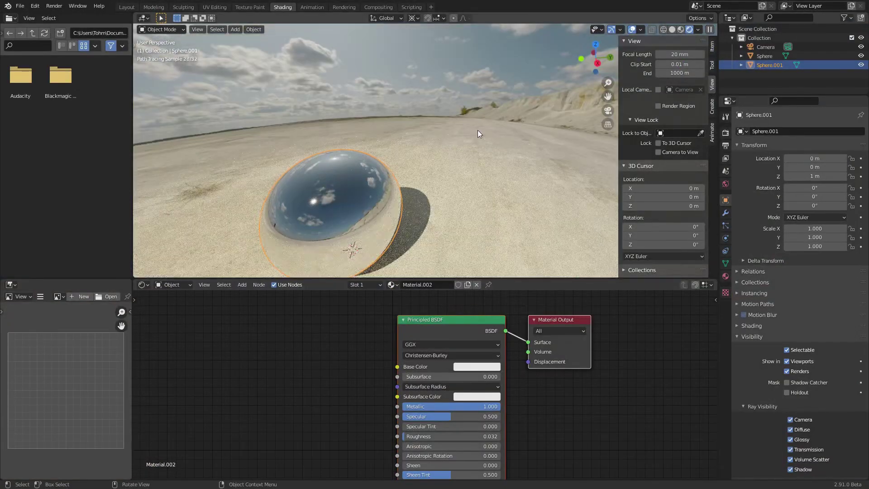
# Load peppermint_powerplant_2k.hdr from the HDRIs folder into the World's environment texture.
pyautogui.click(169, 284)
pyautogui.click(173, 304)
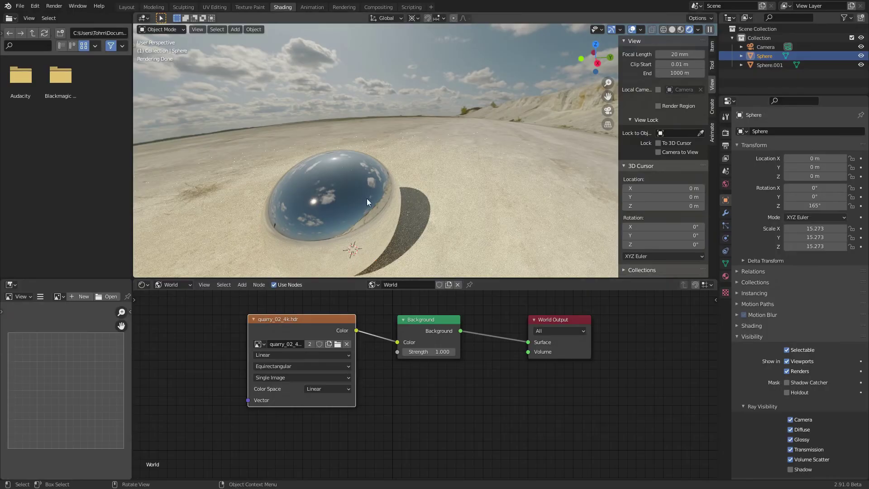
pyautogui.click(337, 344)
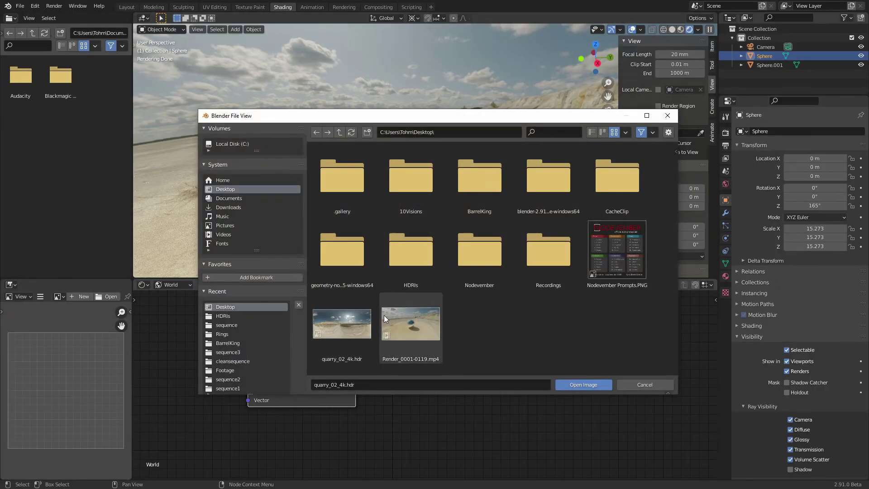
pyautogui.click(229, 317)
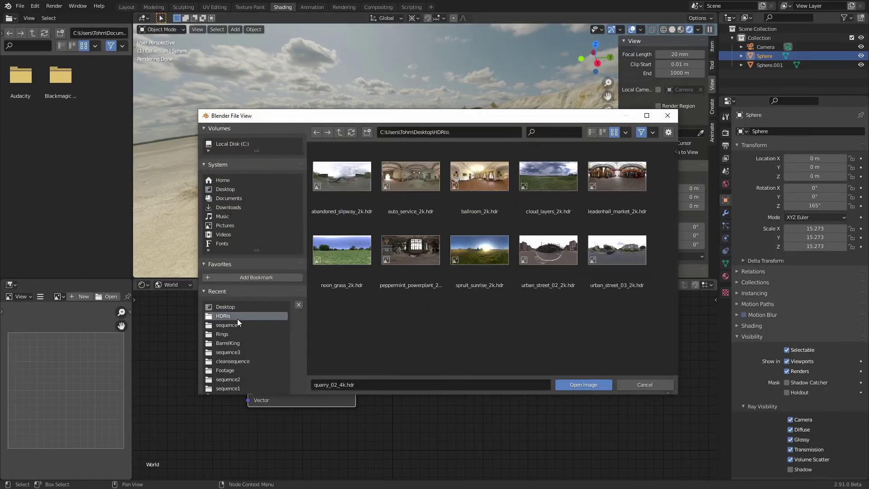
pyautogui.doubleClick(420, 258)
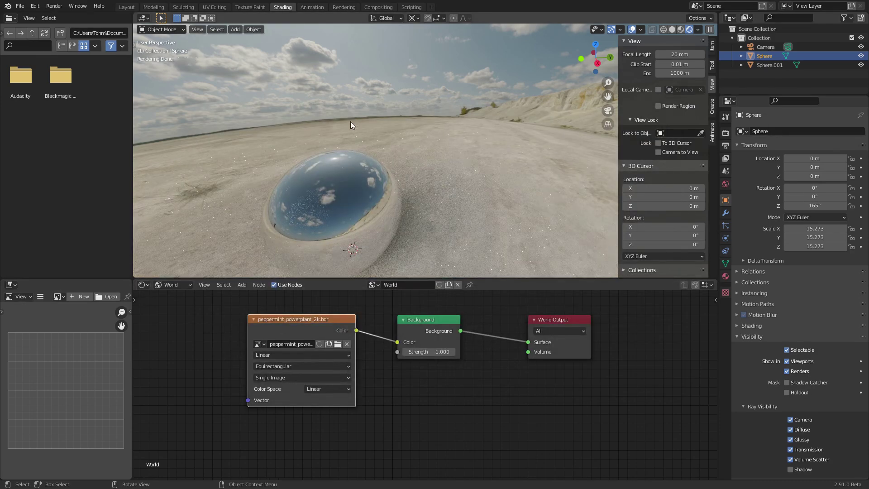
pyautogui.click(172, 285)
# Assign the already-loaded peppermint_powerplant_2k.hdr to the dome material's image node.
pyautogui.click(169, 295)
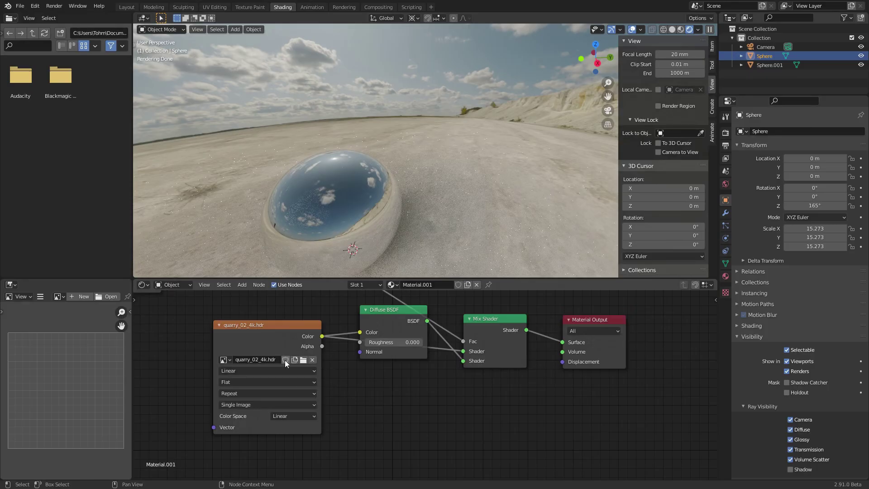
pyautogui.click(306, 360)
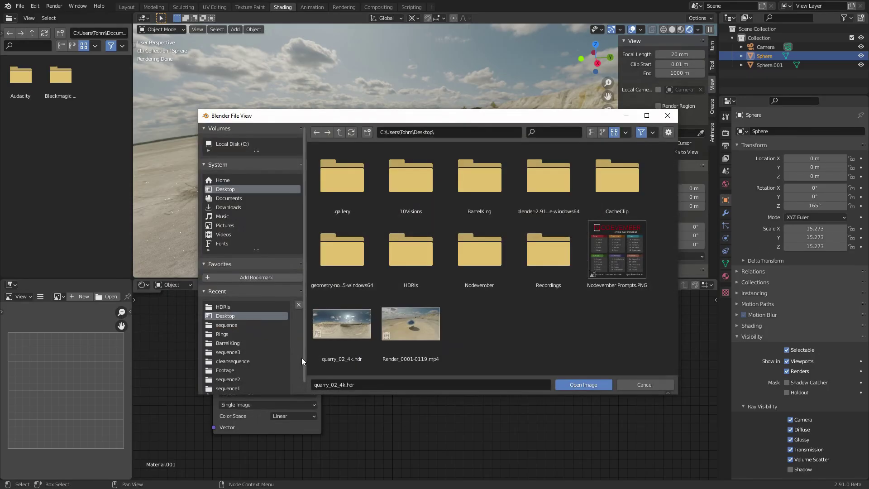
pyautogui.click(569, 384)
pyautogui.click(229, 362)
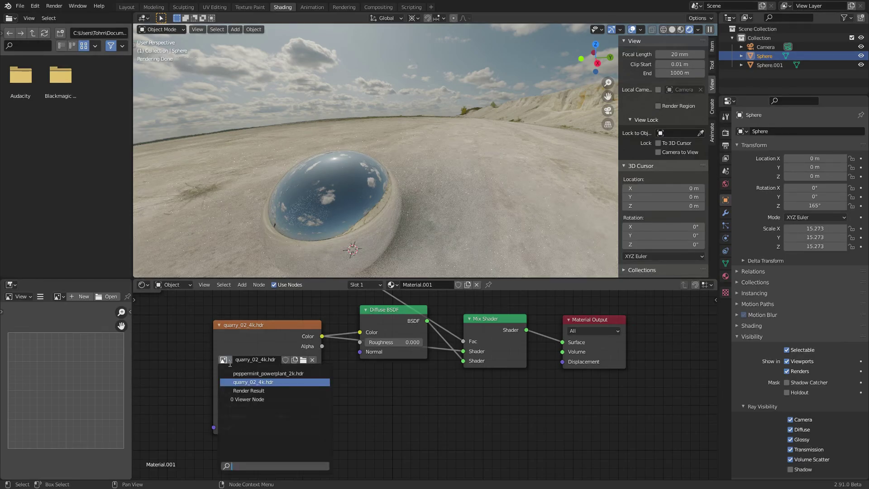
pyautogui.click(249, 374)
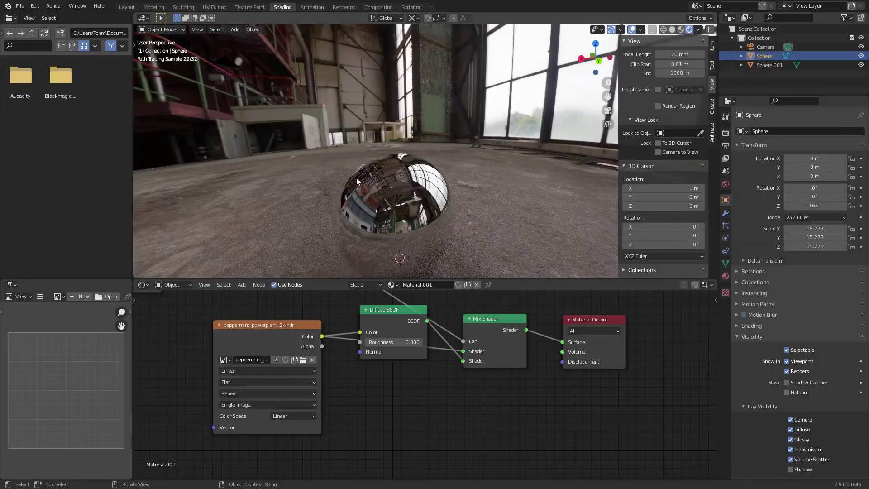
pyautogui.moveTo(360, 178); pyautogui.dragTo(398, 178, button='middle')
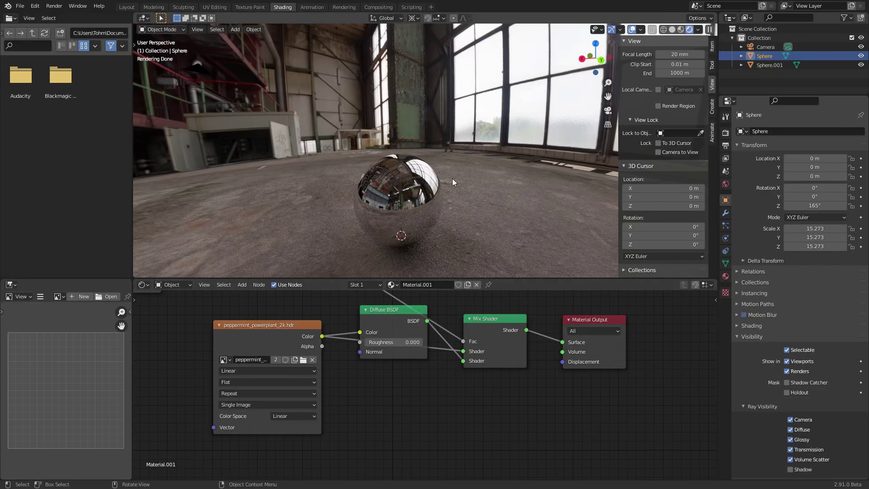
pyautogui.moveTo(447, 194); pyautogui.dragTo(469, 193, button='middle')
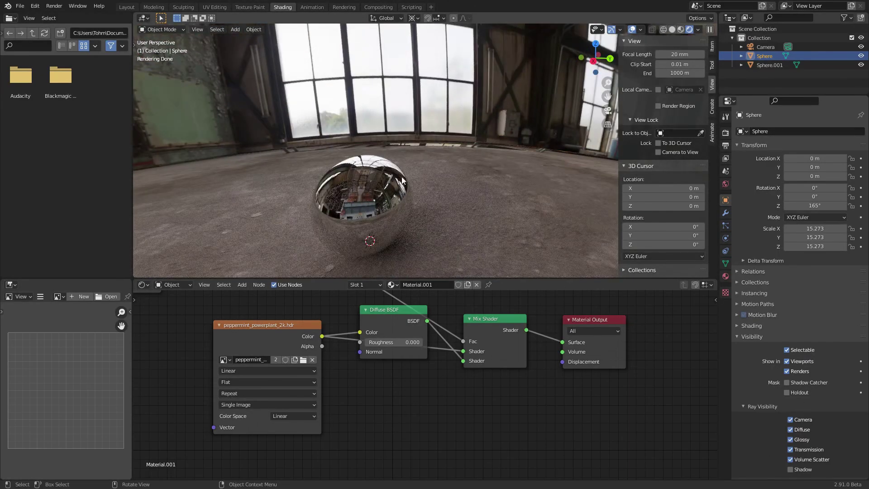
pyautogui.moveTo(433, 151); pyautogui.dragTo(458, 192, button='middle')
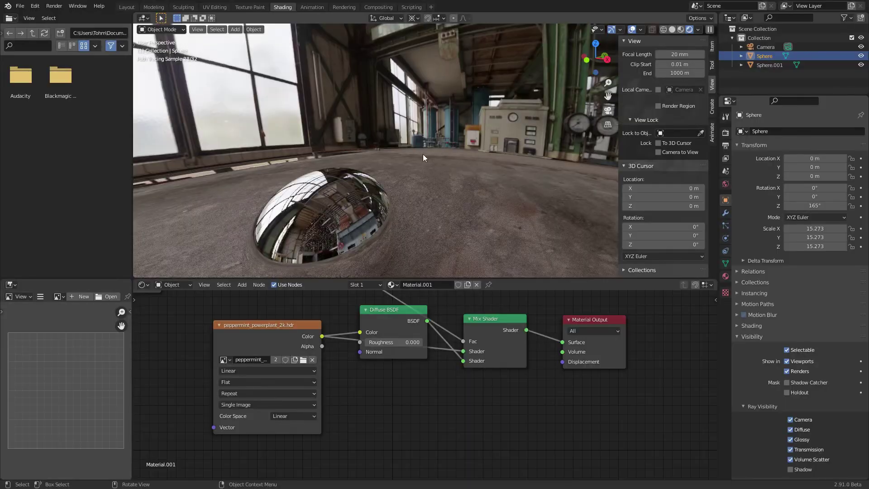
pyautogui.moveTo(269, 164); pyautogui.dragTo(409, 188, button='middle')
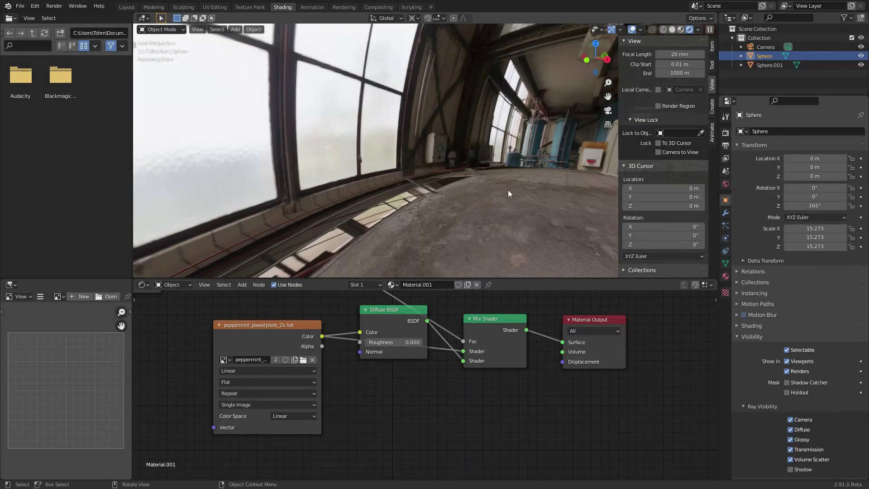
pyautogui.moveTo(519, 195); pyautogui.dragTo(407, 159, button='middle')
pyautogui.scroll(-4, 406, 157)
pyautogui.moveTo(457, 170); pyautogui.dragTo(433, 166, button='middle')
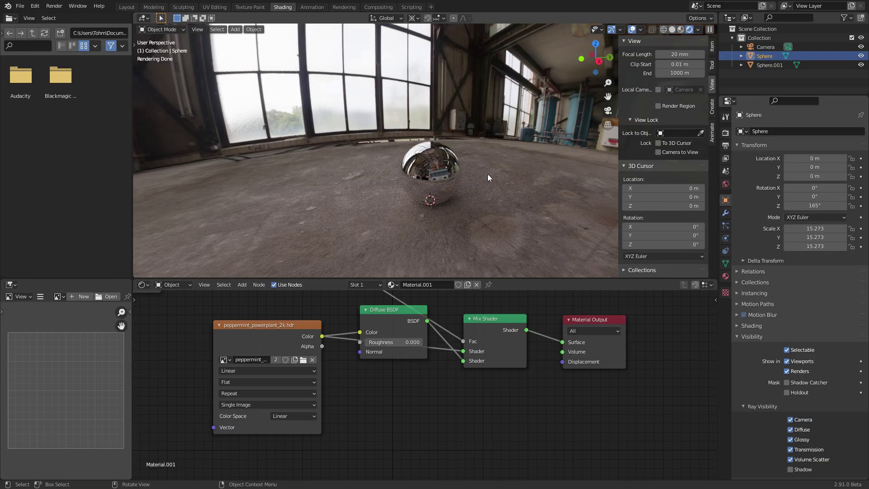
# Show the Layout workspace in Rendered shading around the mirror sphere.
pyautogui.click(127, 7)
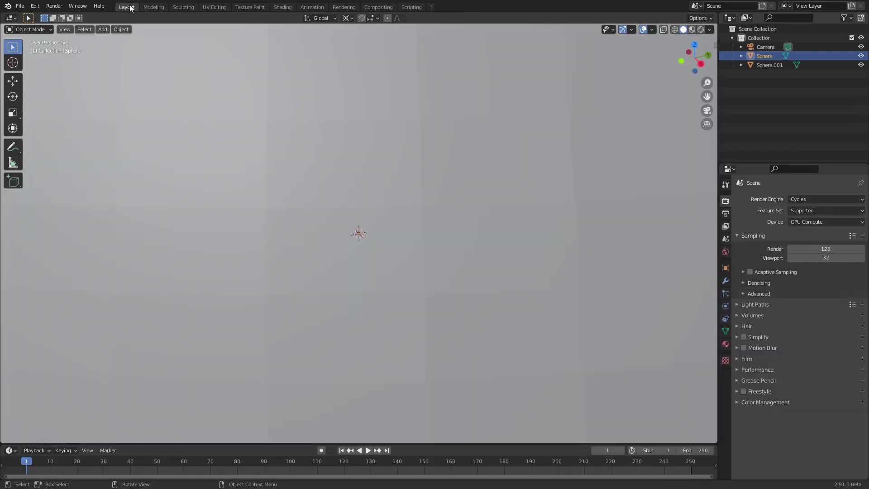
pyautogui.click(701, 29)
pyautogui.moveTo(428, 184)
pyautogui.mouseDown(button='middle')
pyautogui.moveTo(374, 178)
pyautogui.moveTo(409, 168)
pyautogui.mouseUp(button='middle')
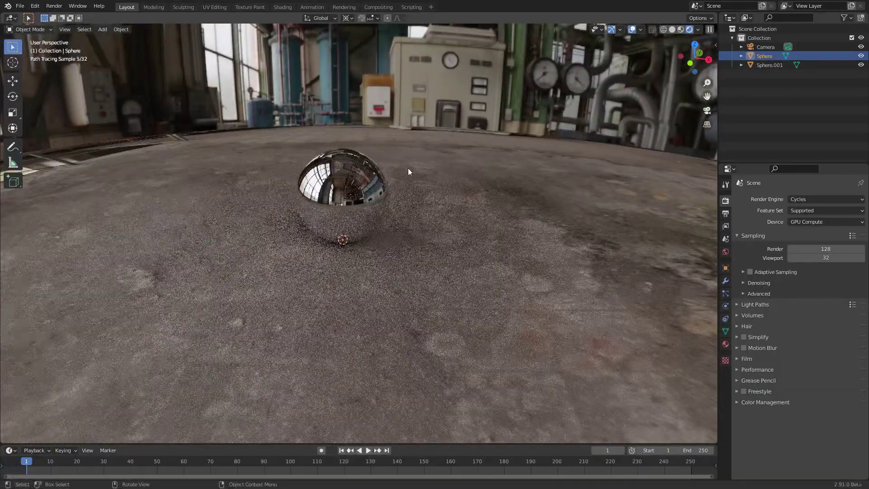
# Look through the scene camera with Camera to View enabled, and lower it toward the floor.
pyautogui.click(706, 111)
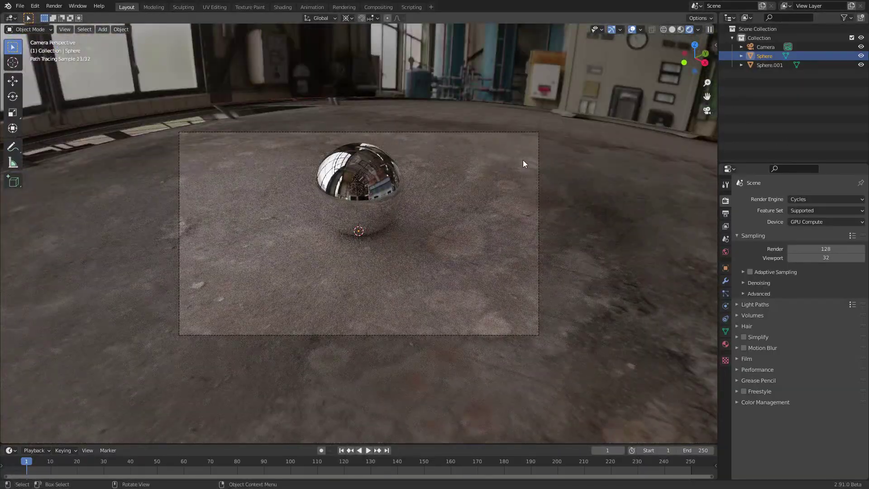
pyautogui.click(539, 182)
pyautogui.press('n')
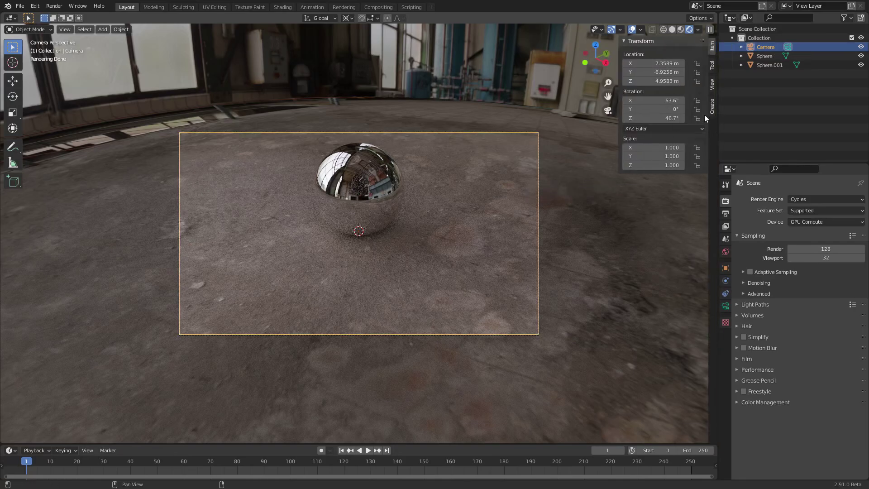
pyautogui.click(713, 89)
pyautogui.click(659, 153)
pyautogui.moveTo(400, 173); pyautogui.dragTo(393, 161, button='middle')
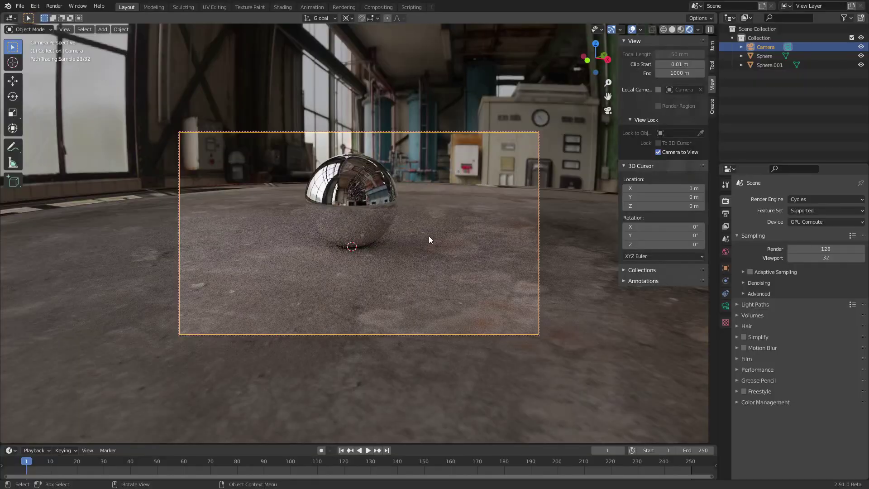
# Set the camera Focal Length to 20 mm and reframe the sphere close against the factory.
pyautogui.click(726, 306)
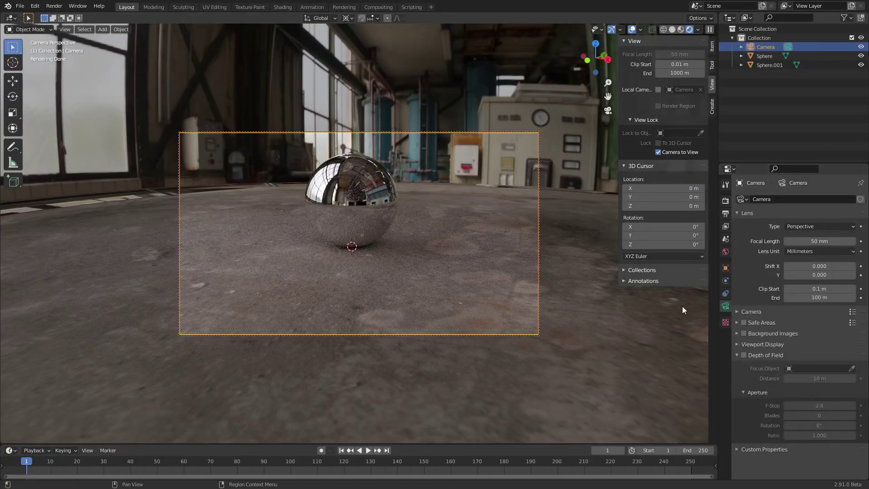
pyautogui.click(812, 242)
pyautogui.write('20')
pyautogui.press('Return')
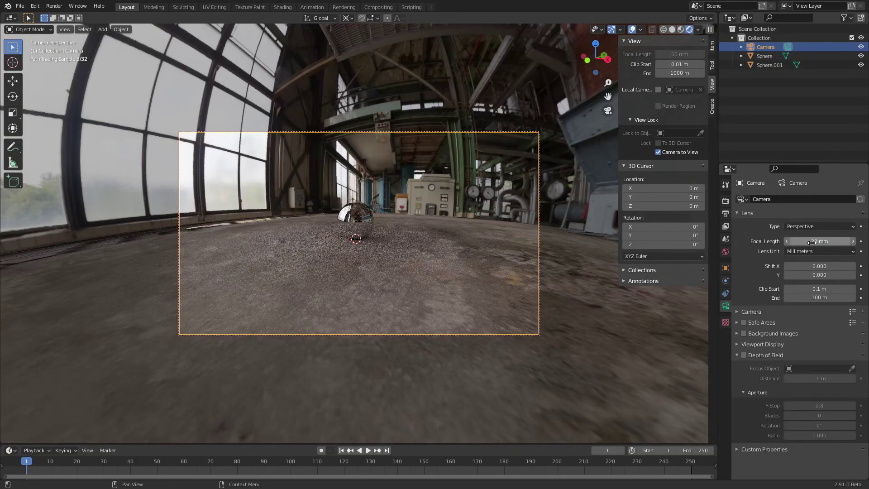
pyautogui.scroll(5, 376, 213)
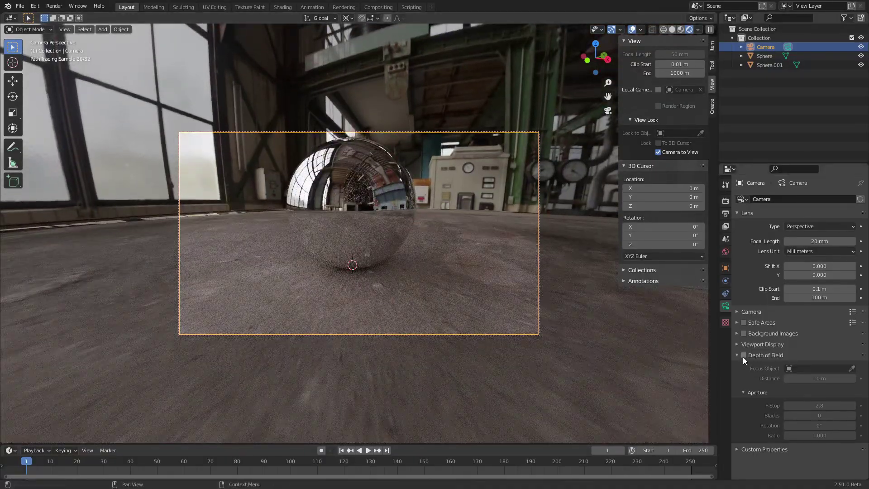
pyautogui.scroll(-1, 363, 204)
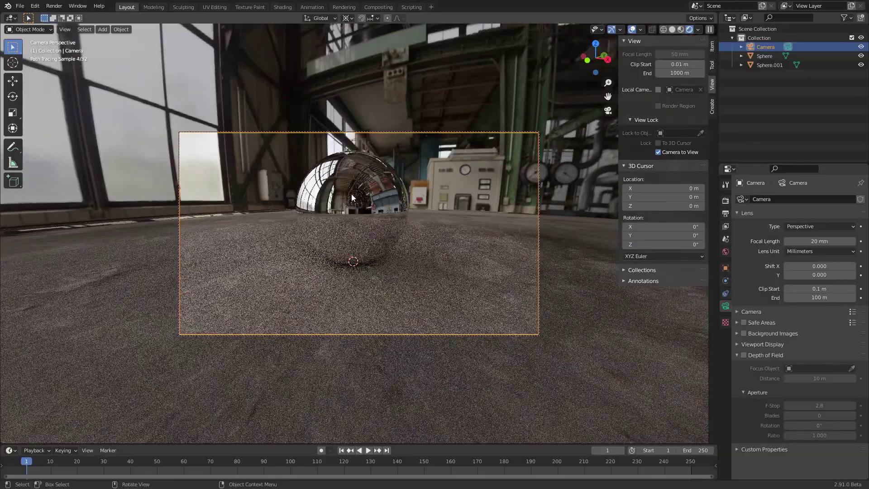
pyautogui.moveTo(356, 191); pyautogui.dragTo(455, 327, button='middle')
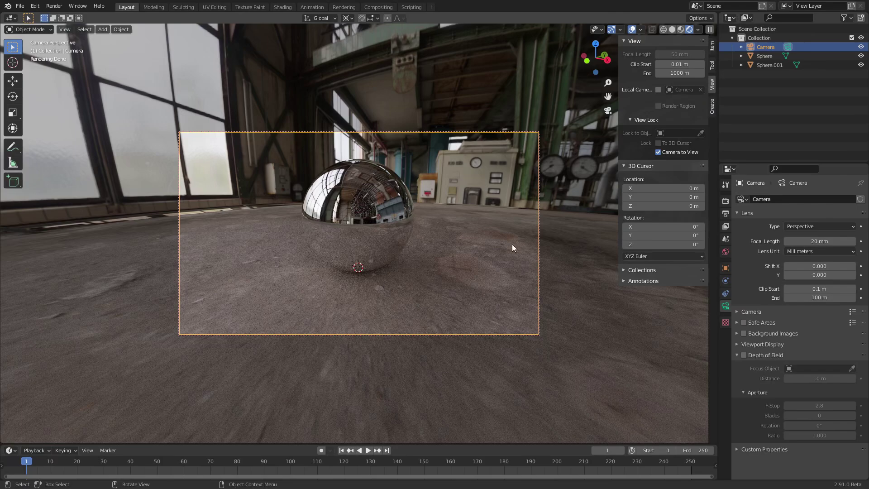
# Enable camera depth of field with the mirror sphere Sphere.001 as Focus Object.
pyautogui.click(744, 355)
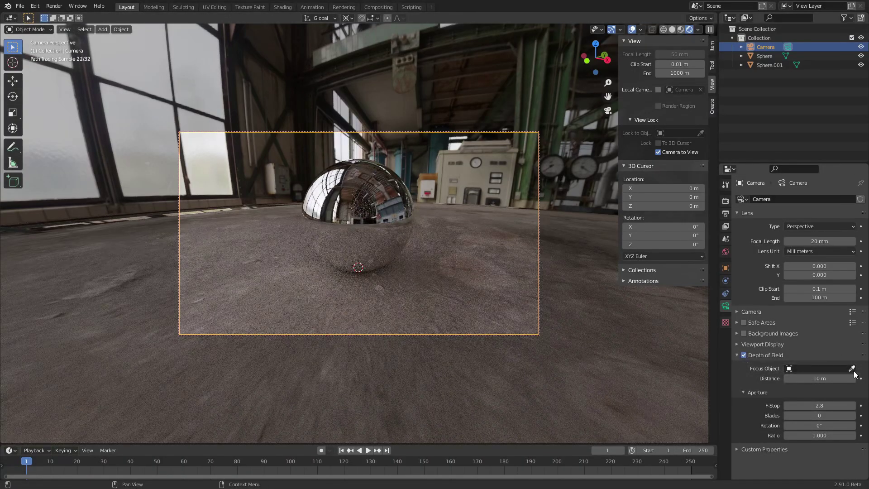
pyautogui.click(852, 368)
pyautogui.click(349, 172)
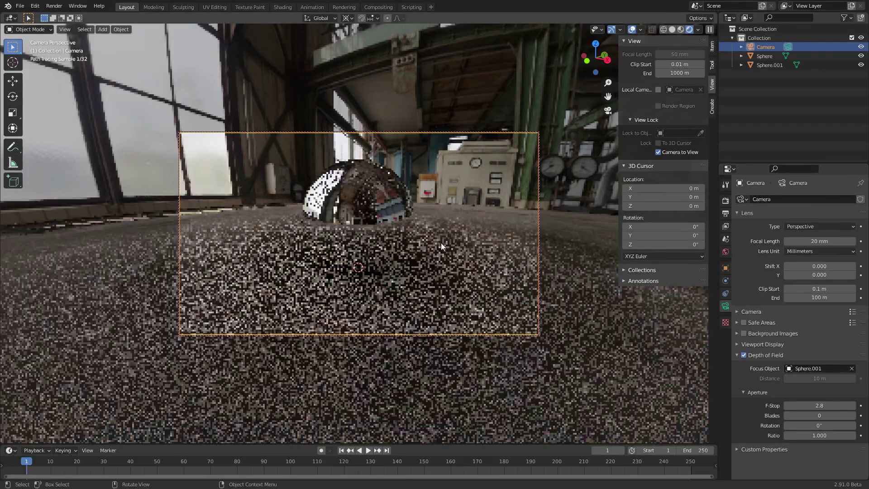
pyautogui.moveTo(809, 403); pyautogui.dragTo(781, 403)
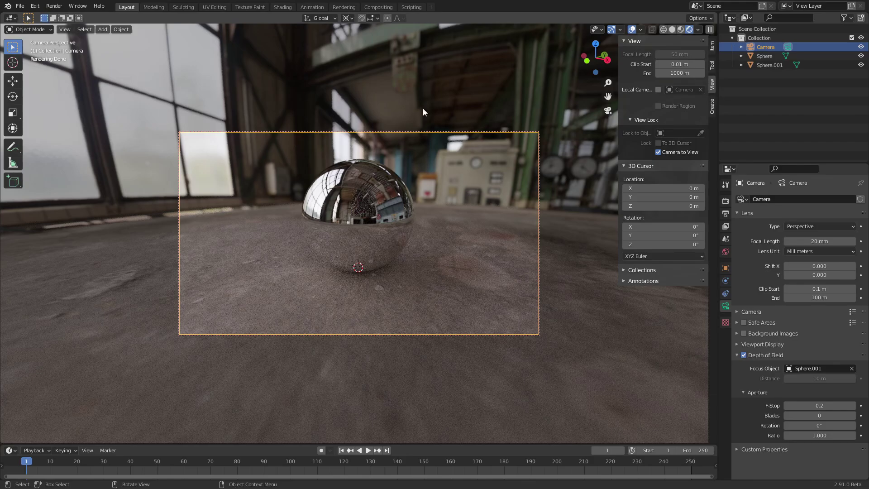
pyautogui.moveTo(375, 199); pyautogui.dragTo(389, 192, button='middle')
# Set the camera F-Stop to 0.1 and reframe so the sphere looms larger.
pyautogui.click(821, 403)
pyautogui.press('BackSpace')
pyautogui.write('1')
pyautogui.press('Return')
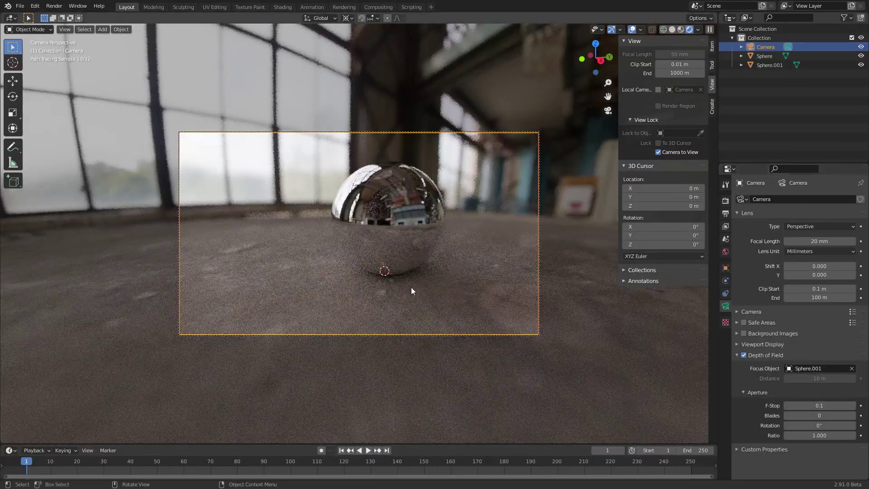
pyautogui.moveTo(429, 254); pyautogui.dragTo(431, 224, button='middle')
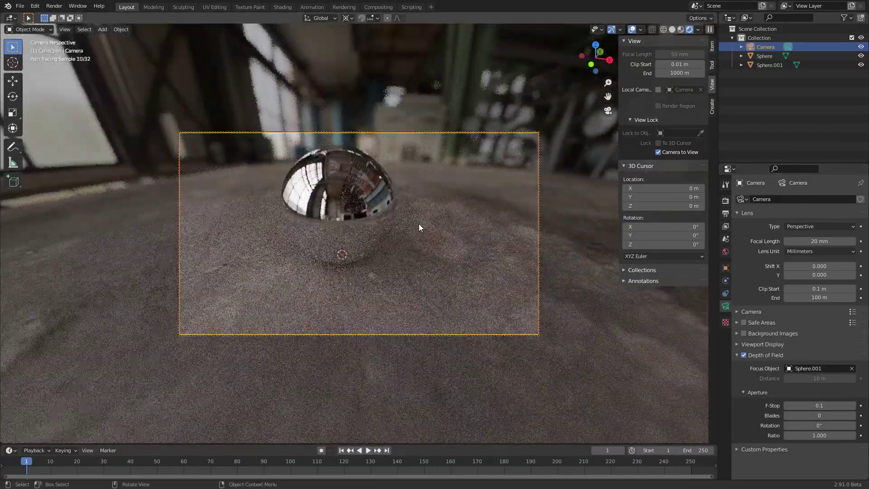
pyautogui.click(20, 6)
# Load a recent project without saving and view it rendered from a lower angle.
pyautogui.moveTo(37, 32)
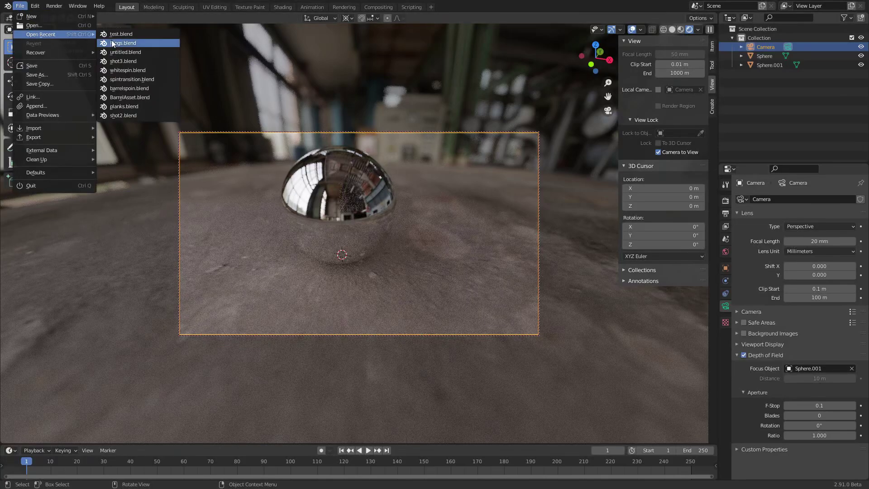
pyautogui.click(149, 42)
pyautogui.click(454, 260)
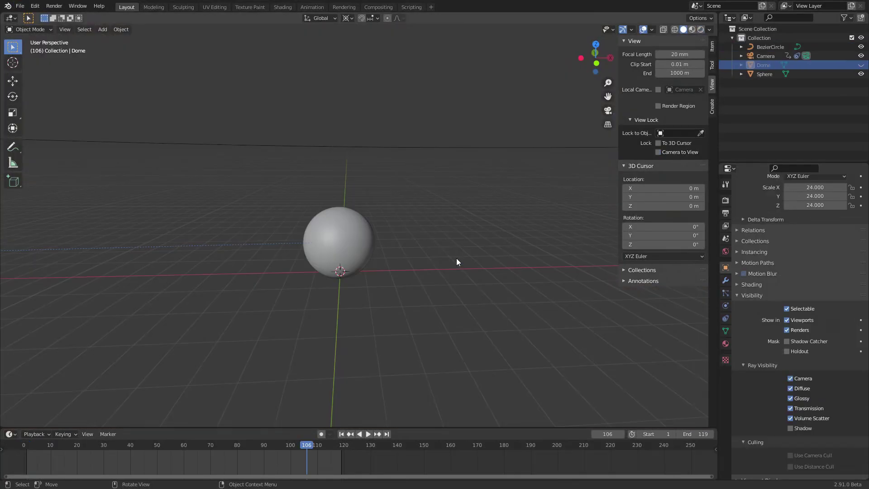
pyautogui.click(701, 30)
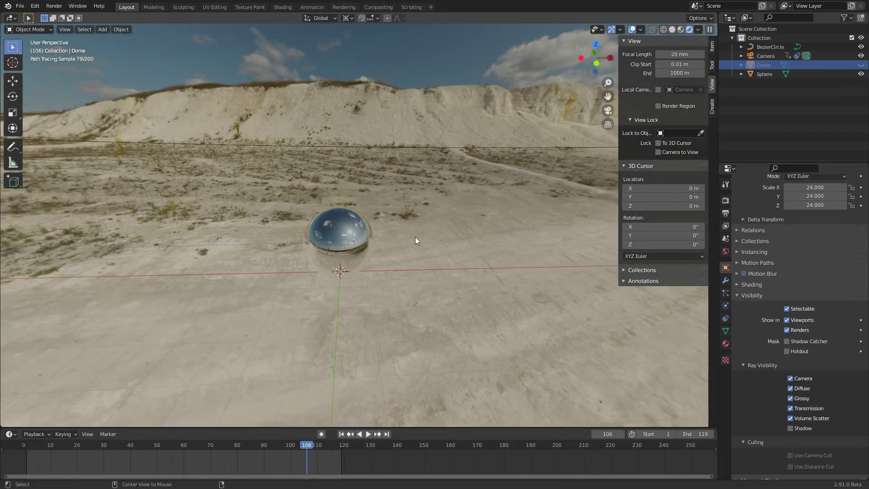
pyautogui.moveTo(403, 257)
pyautogui.mouseDown(button='middle')
pyautogui.moveTo(363, 244)
pyautogui.moveTo(431, 252)
pyautogui.mouseUp(button='middle')
# In the Shading workspace, inspect the World HDR nodes, then return to the dome's Material.001 nodes.
pyautogui.click(282, 6)
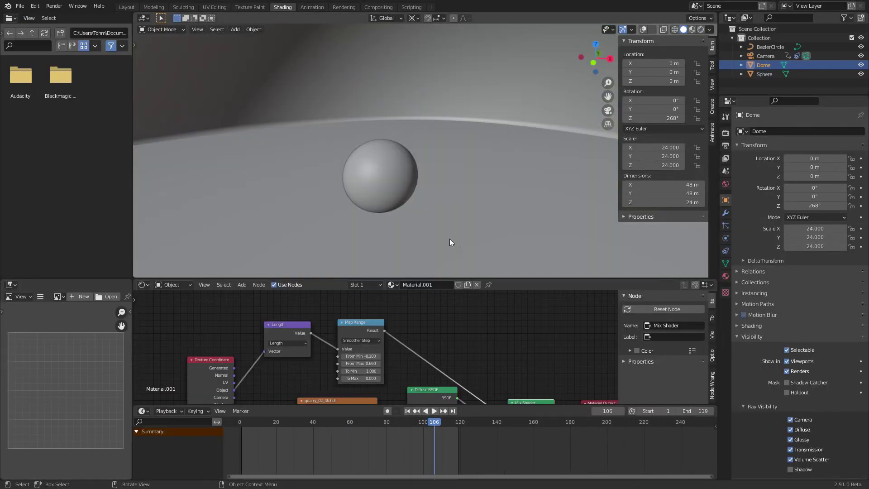
pyautogui.click(171, 285)
pyautogui.click(186, 306)
pyautogui.press('Home')
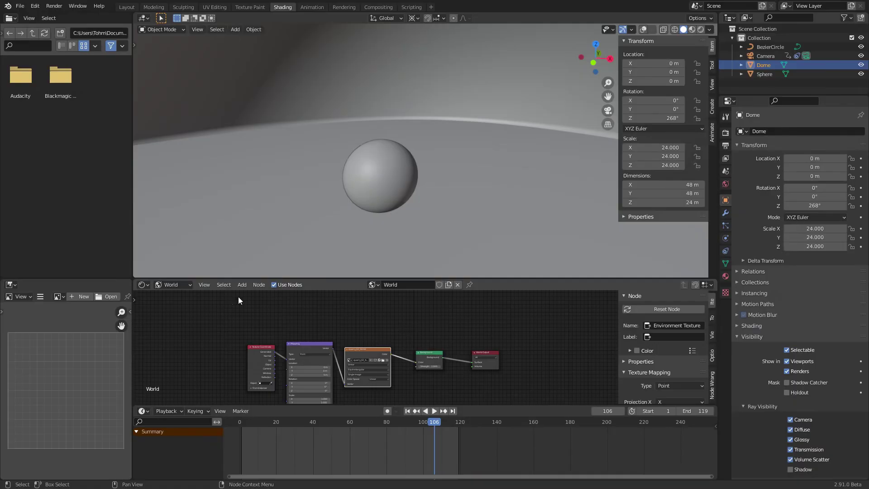
pyautogui.click(167, 285)
pyautogui.click(172, 295)
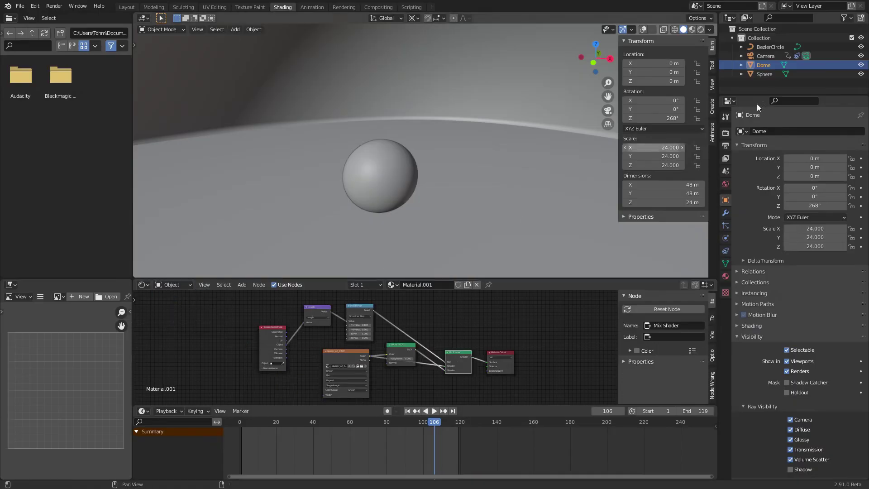
# Render the viewport and orbit to show the chrome sphere's shadow on the quarry ground.
pyautogui.click(701, 29)
pyautogui.moveTo(390, 167); pyautogui.dragTo(417, 162, button='middle')
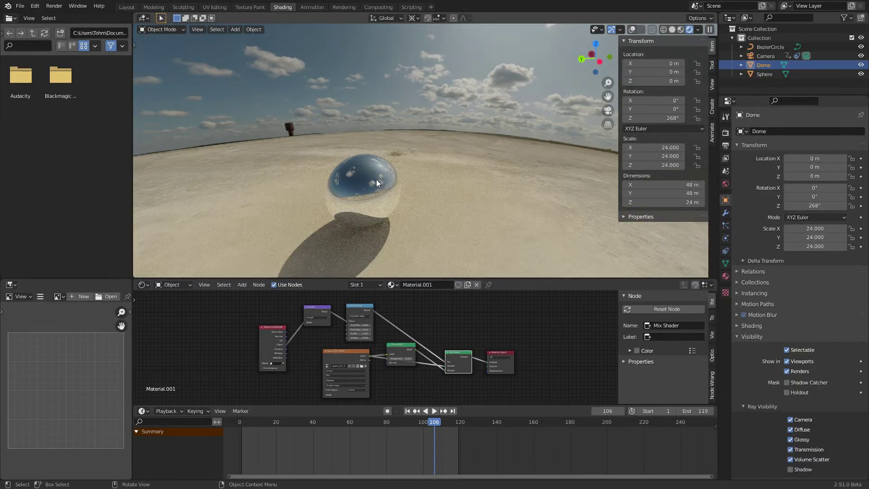
pyautogui.moveTo(376, 179); pyautogui.dragTo(319, 185, button='middle')
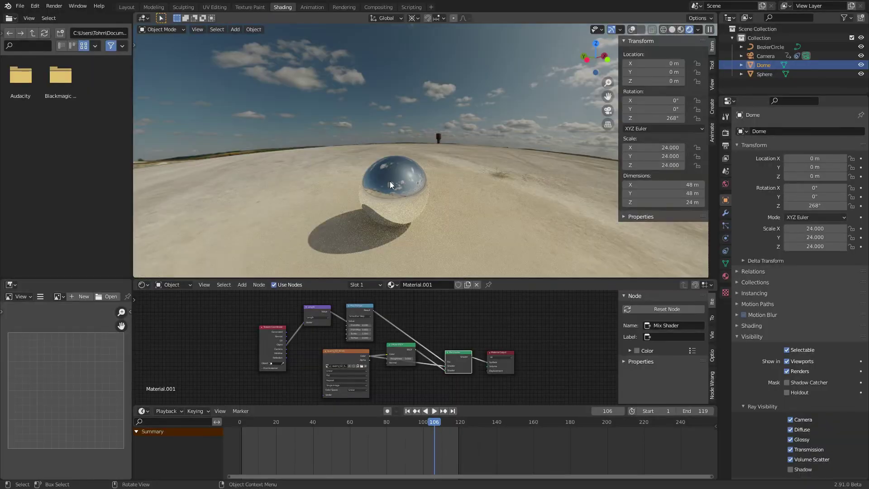
pyautogui.moveTo(402, 185)
pyautogui.mouseDown(button='middle')
pyautogui.moveTo(416, 186)
pyautogui.moveTo(381, 185)
pyautogui.moveTo(406, 184)
pyautogui.mouseUp(button='middle')
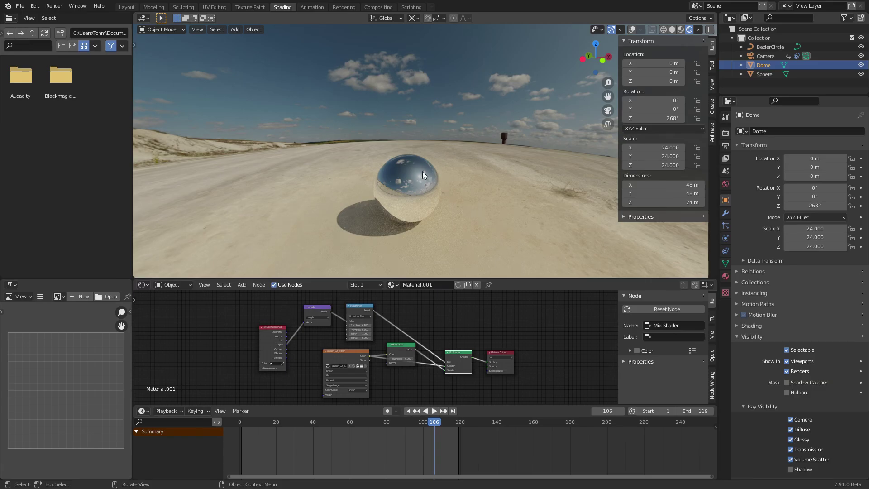
pyautogui.moveTo(420, 171); pyautogui.dragTo(437, 184, button='middle')
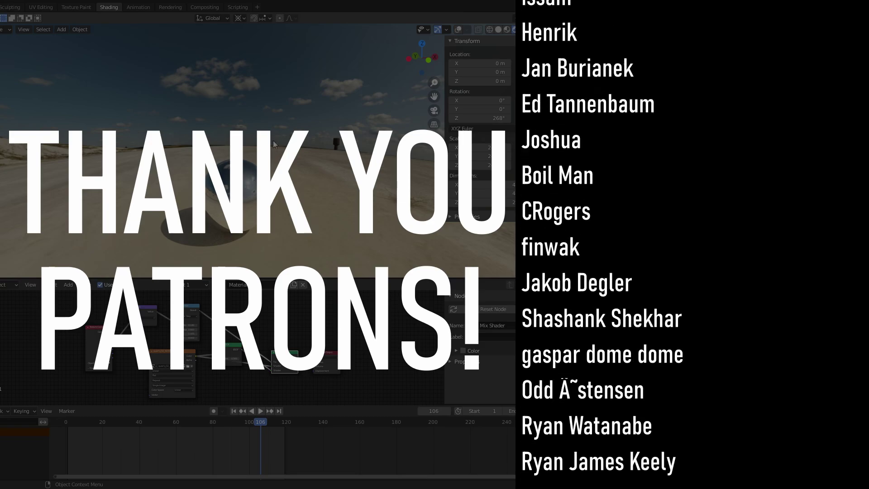
pyautogui.moveTo(294, 177); pyautogui.dragTo(250, 177, button='middle')
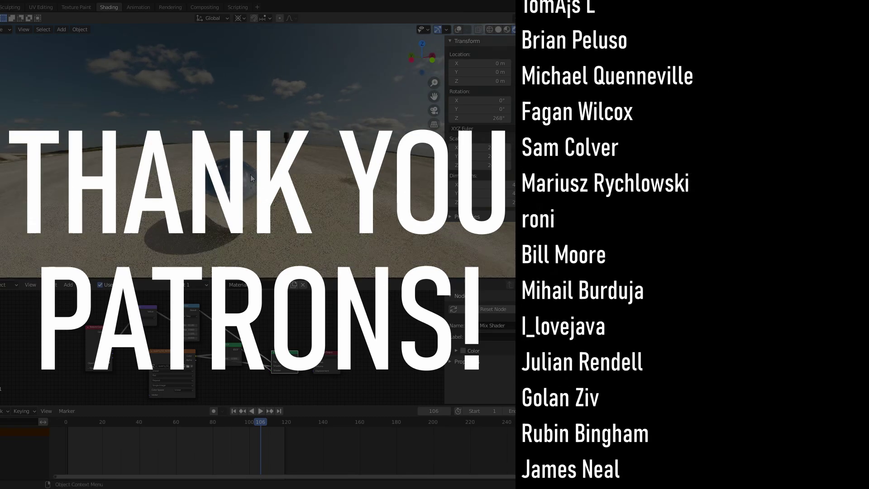